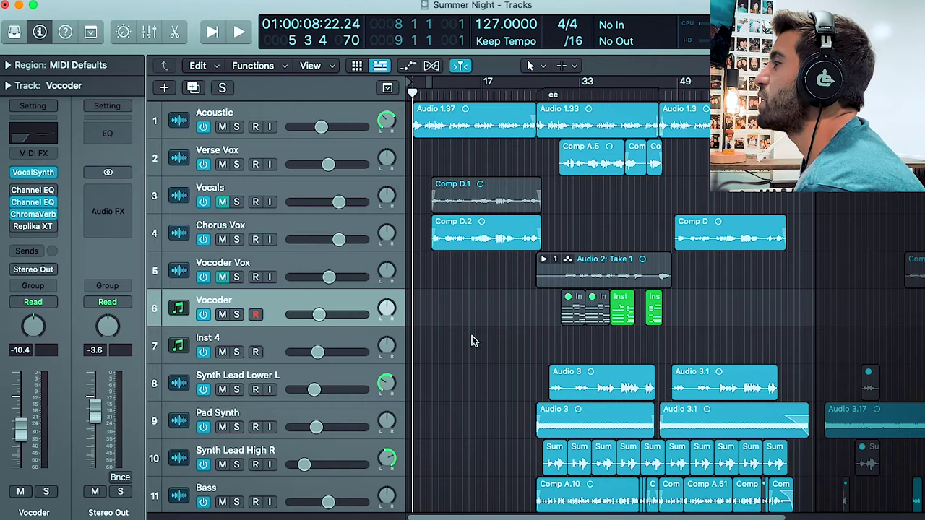
Duplicate the Bass track and move all Bass regions onto the new track 12, leaving automation behind.
scroll(472, 342, "down", 3)
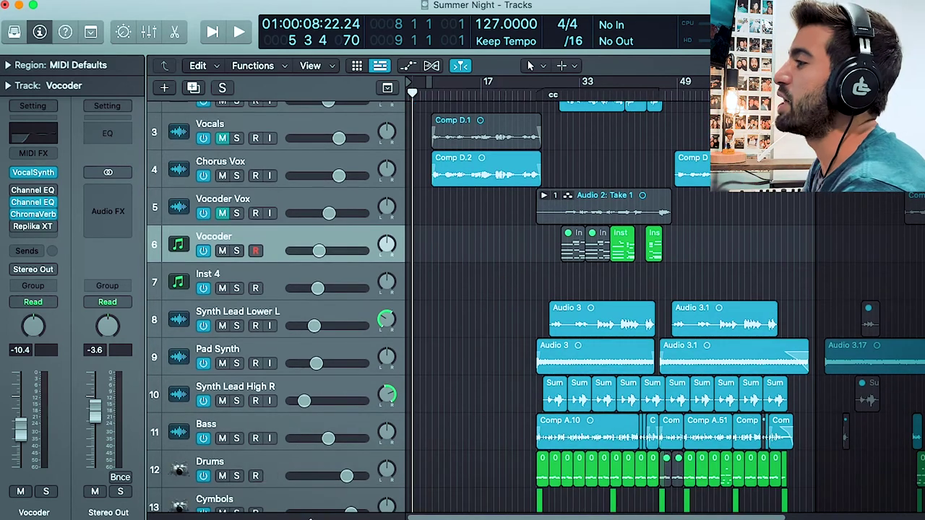
left_click(291, 433)
scroll(384, 438, "down", 5)
key("super+d")
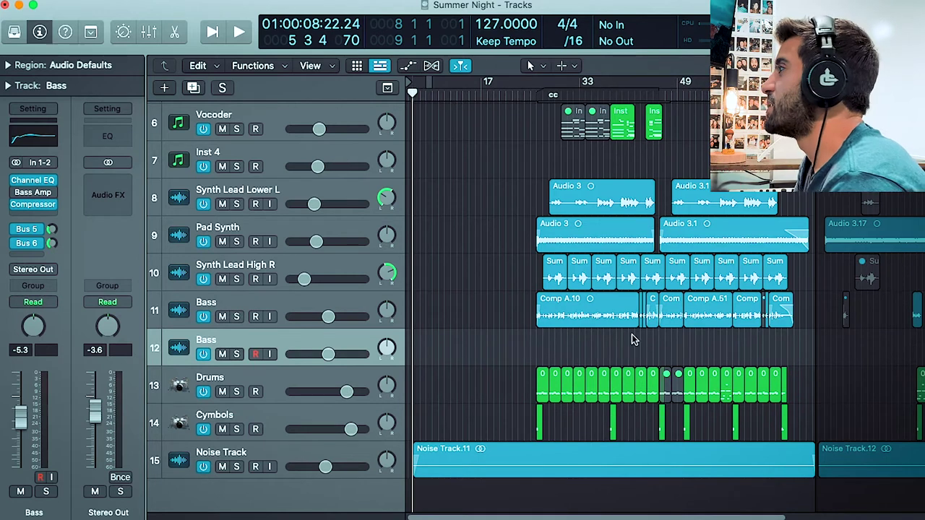
left_click_drag(794, 342, 535, 293)
left_click_drag(602, 318, 602, 356)
left_click(507, 192)
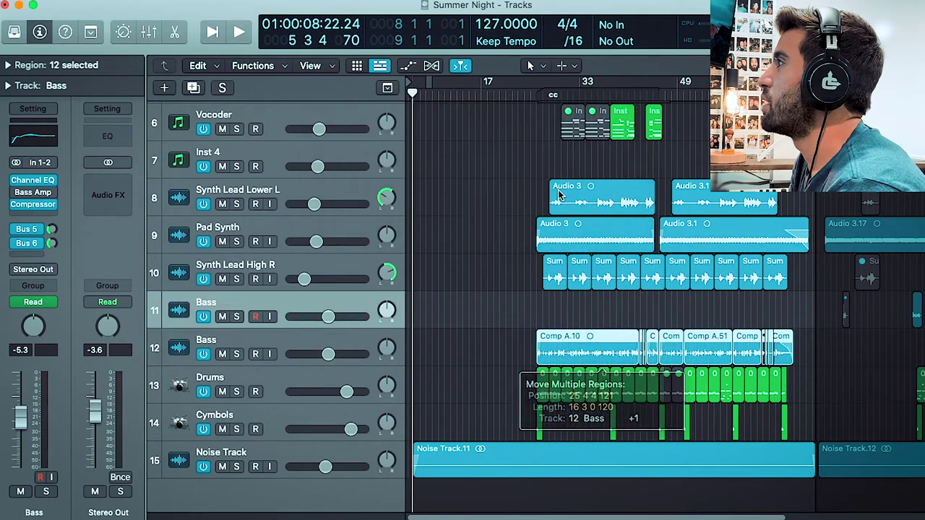
Solo the new Bass track and set a cycle range from bar 26 to 43.
left_click(224, 340)
left_click(236, 354)
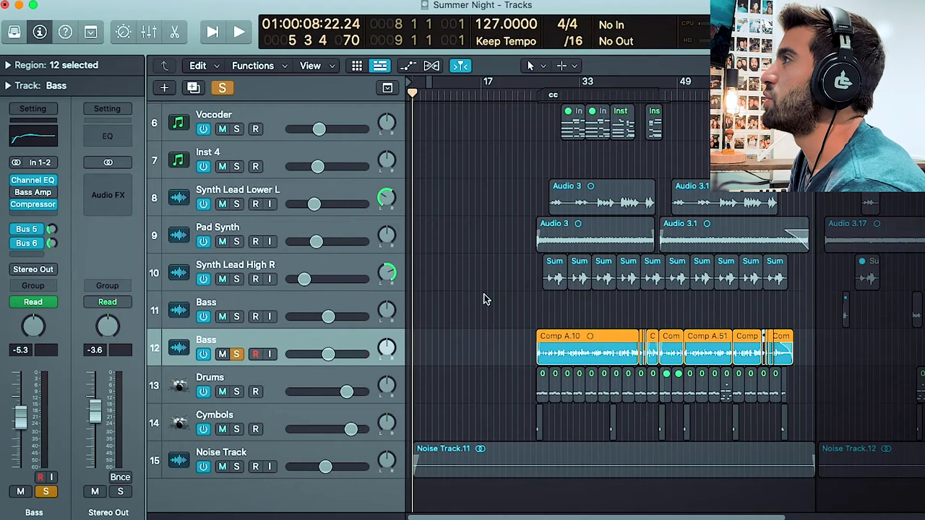
key("super+Right")
key("super+Down")
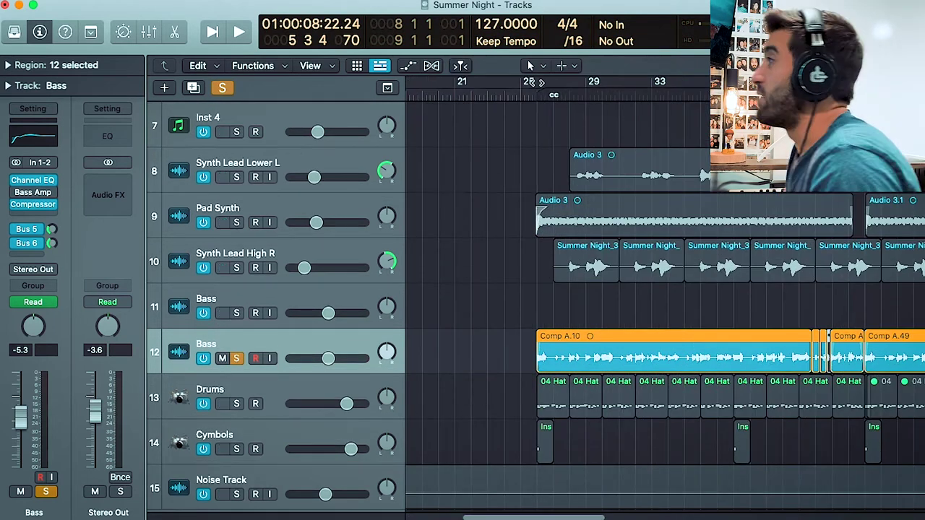
left_click_drag(544, 83, 828, 82)
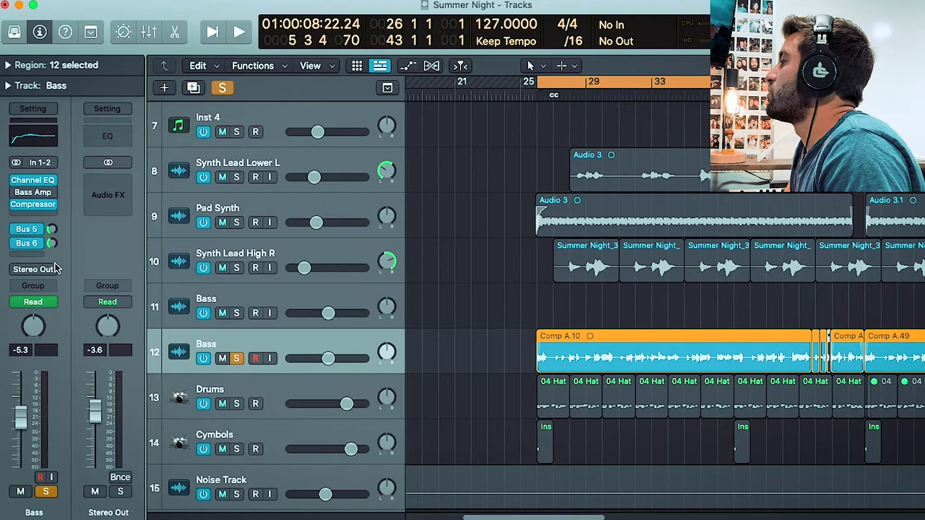
Bypass the bass's Channel EQ, Bass Amp and Compressor plus its Bus 5 and Bus 6 sends.
left_click(15, 180)
left_click(15, 192)
left_click(14, 205)
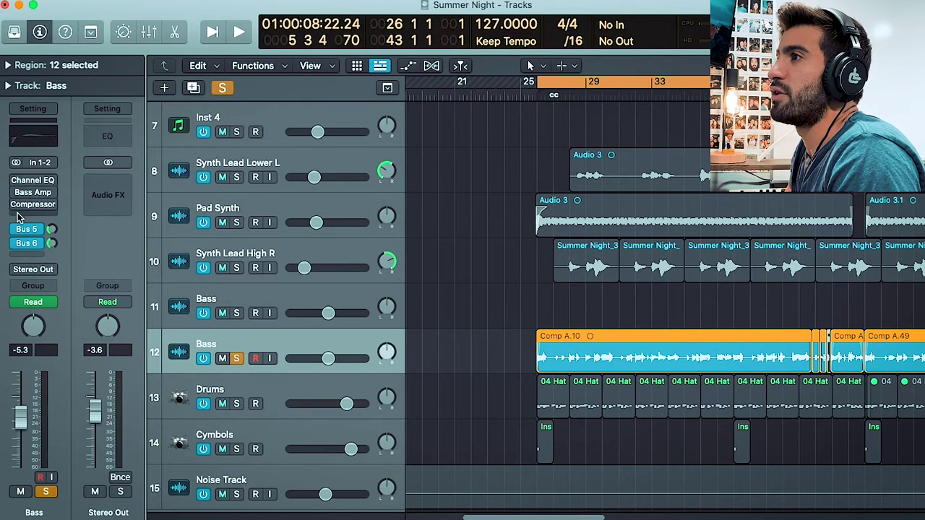
left_click(14, 229)
left_click(14, 243)
Start playback of the bass from the beginning of Comp A.10.
left_click(510, 304)
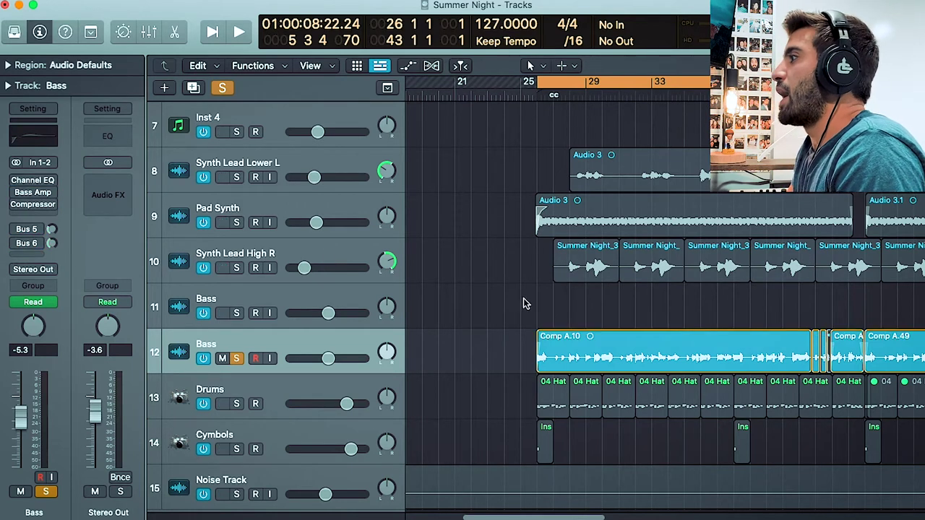
left_click(538, 341)
key("space")
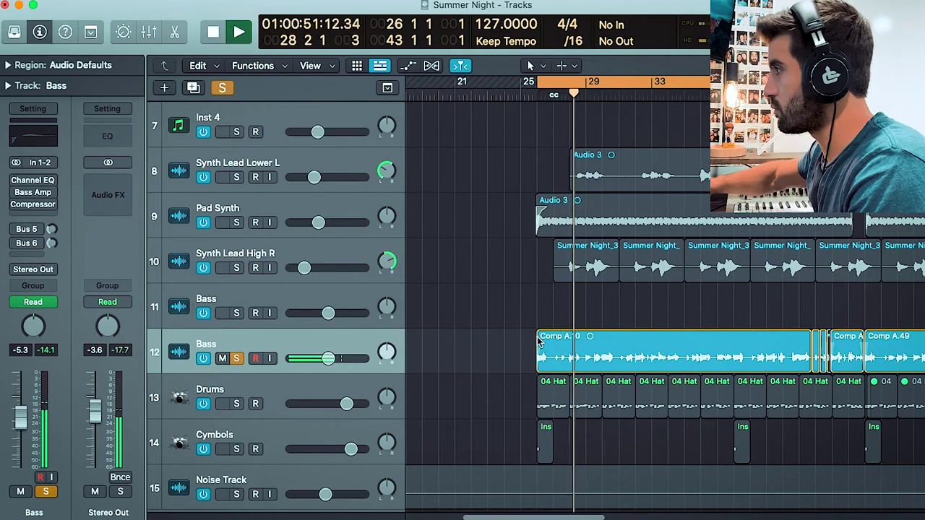
Zoom and scroll around the bass waveform while the soloed bar 26–43 section plays.
key("super+Right")
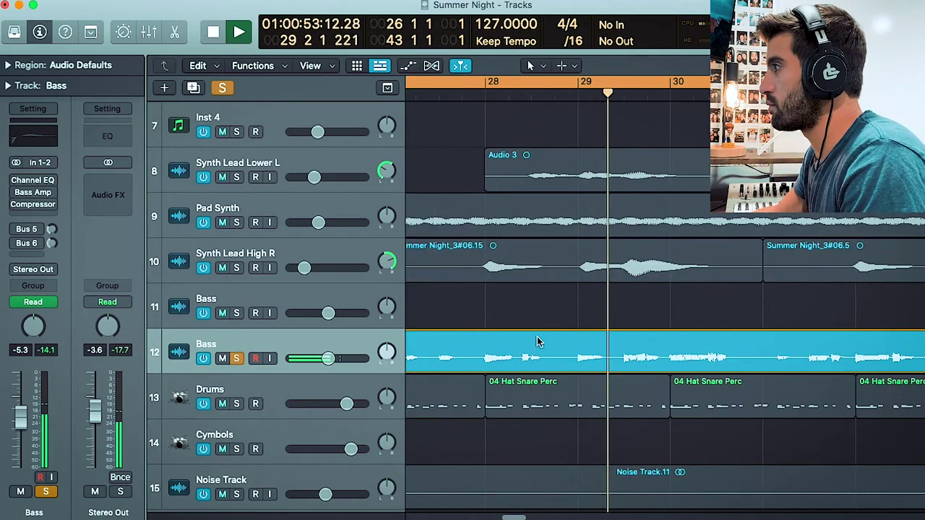
key("super+Down")
key("super+Left")
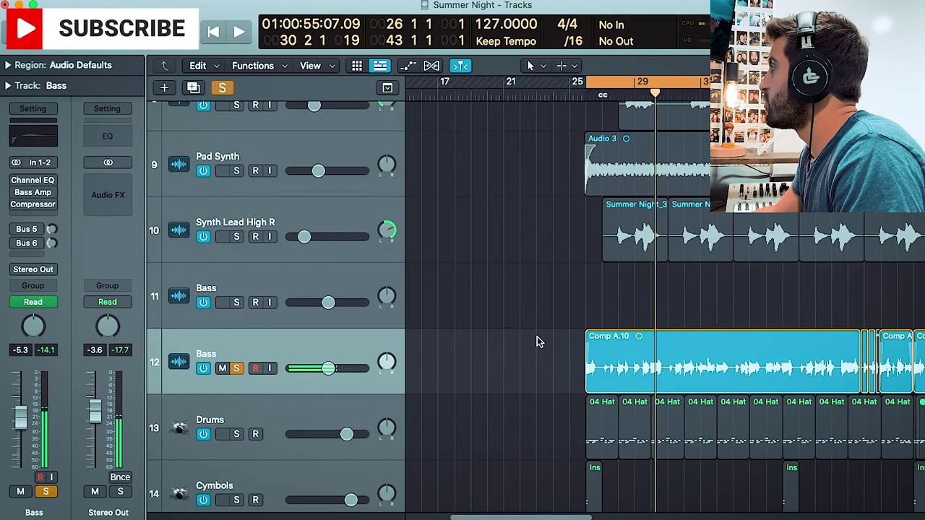
scroll(537, 342, "right", 5)
scroll(537, 336, "left", 3)
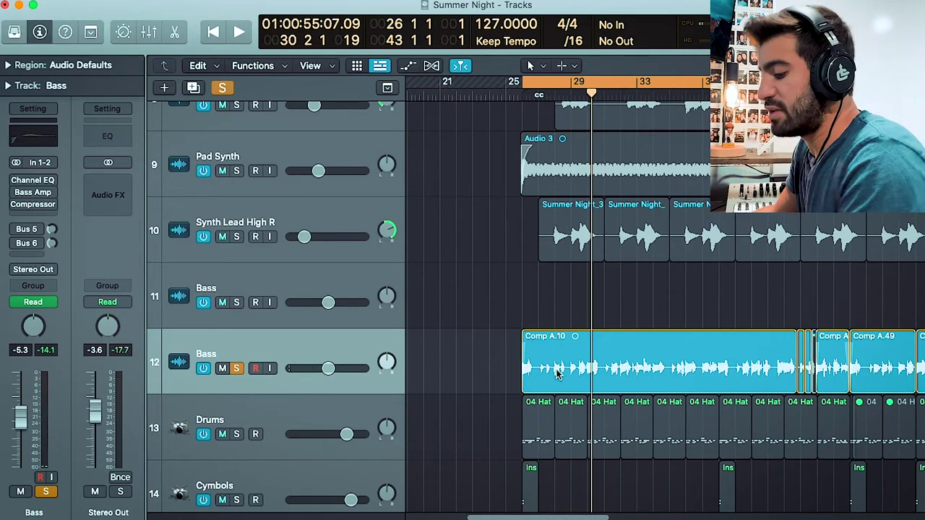
key("super+Right")
key("super+Right")
key("super+Down")
key("super+Down")
key("super+Left")
key("super+Left")
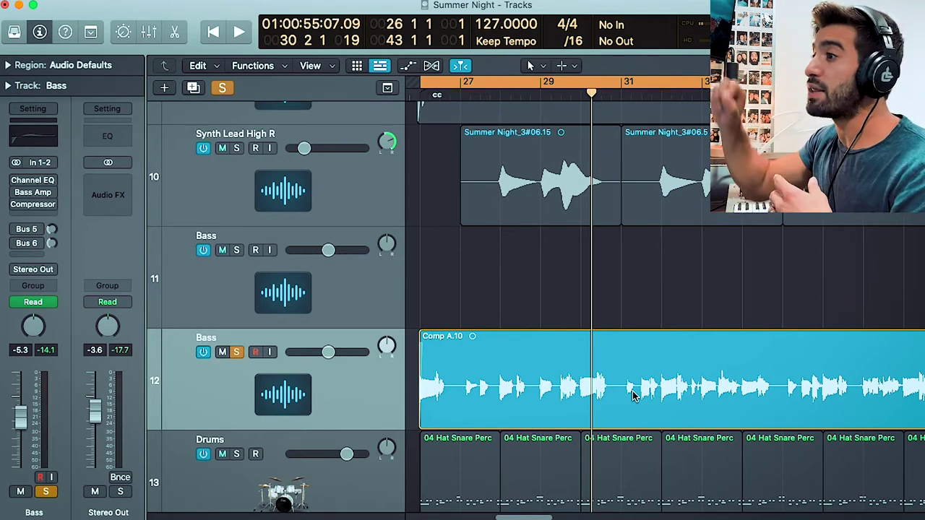
key("a")
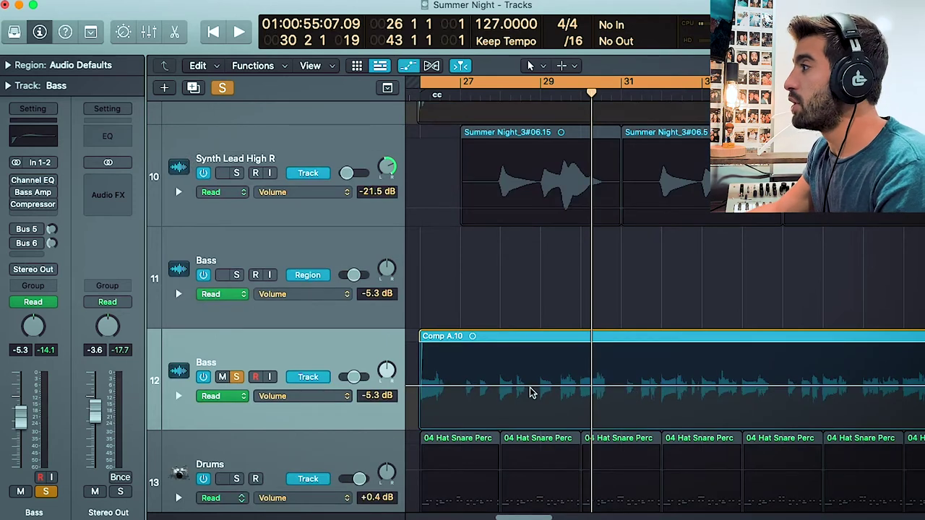
left_click(541, 391)
left_click(604, 390)
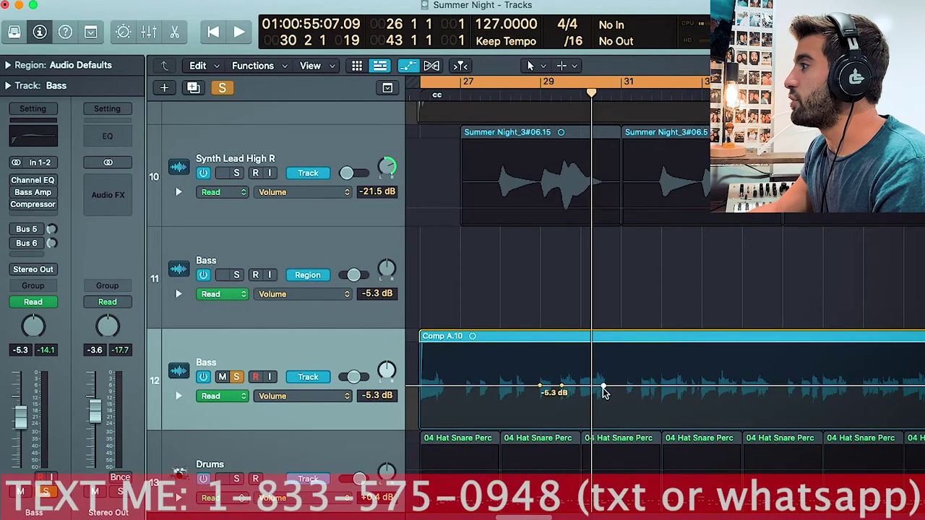
left_click_drag(563, 389, 562, 378)
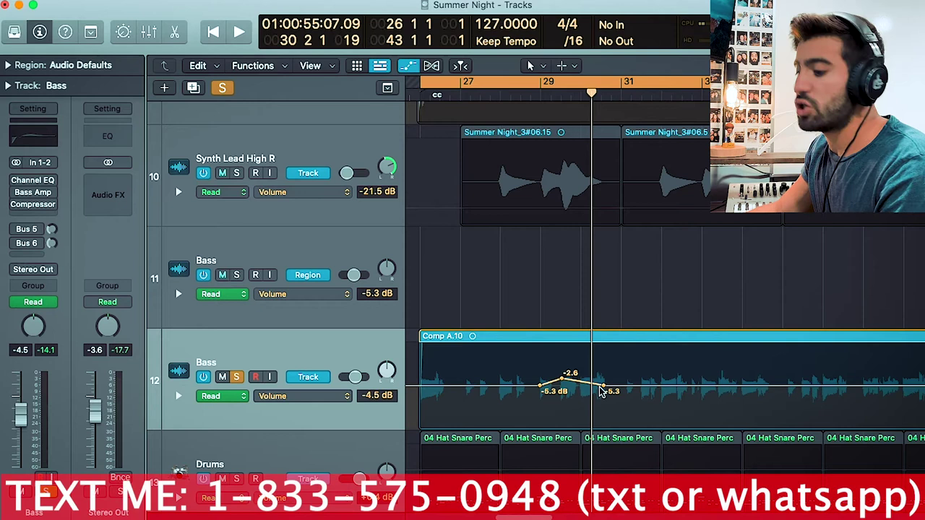
key("super+z")
key("super+z")
key("super+z")
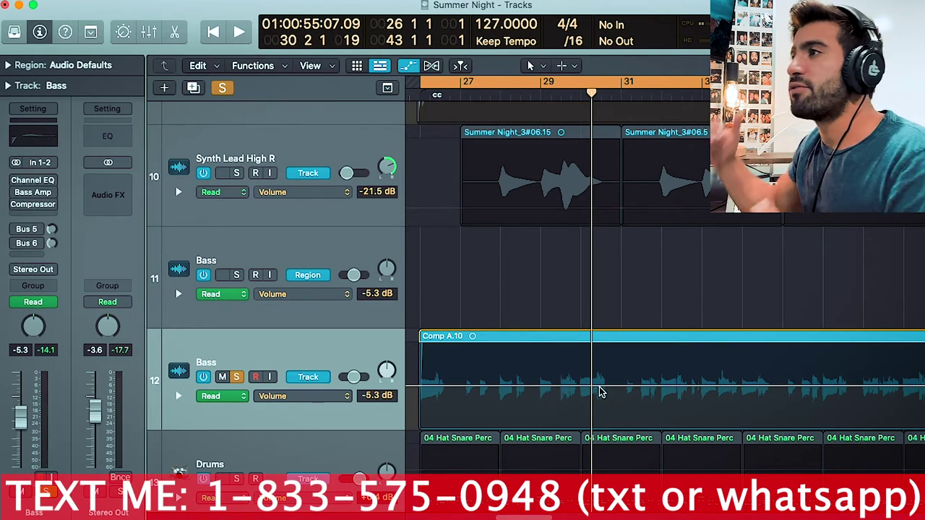
key("super+z")
key("super+z")
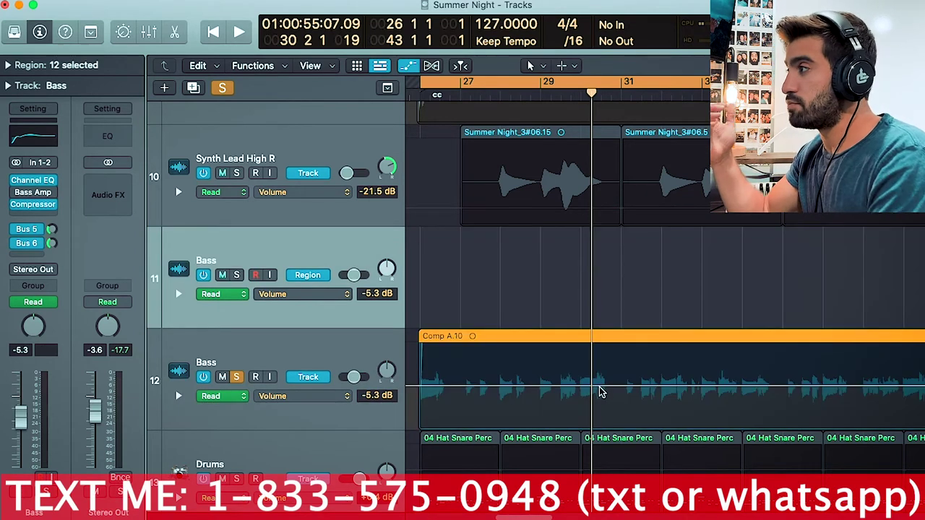
key("a")
Open the Bass track's existing Compressor and move its window up and left.
left_click(345, 394)
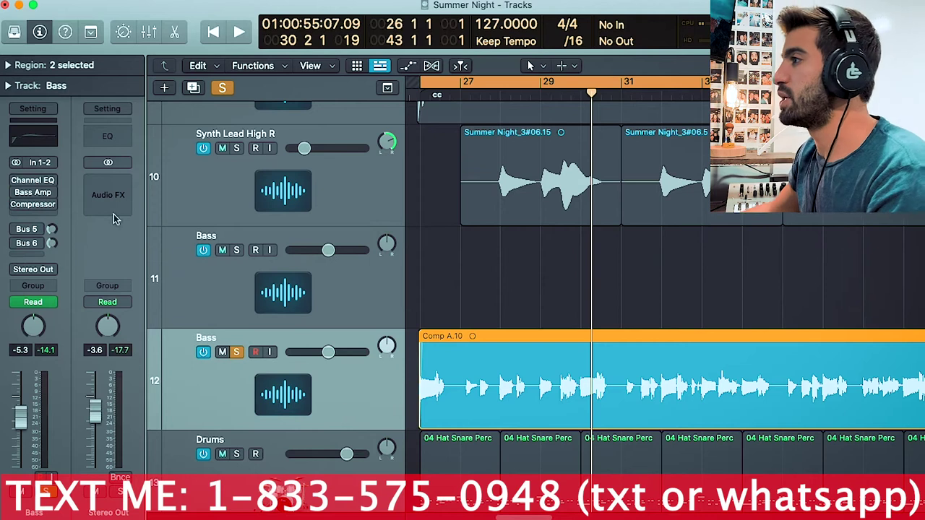
left_click(32, 204)
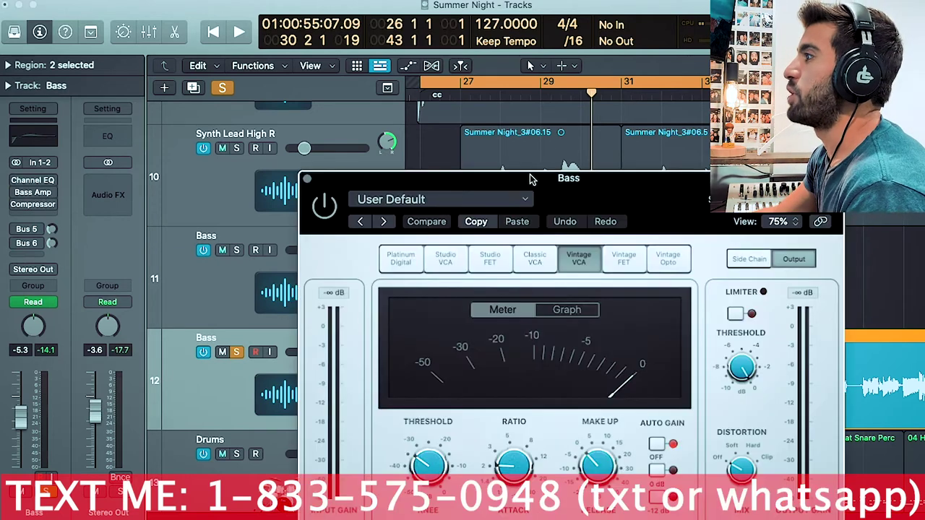
left_click_drag(531, 179, 401, 40)
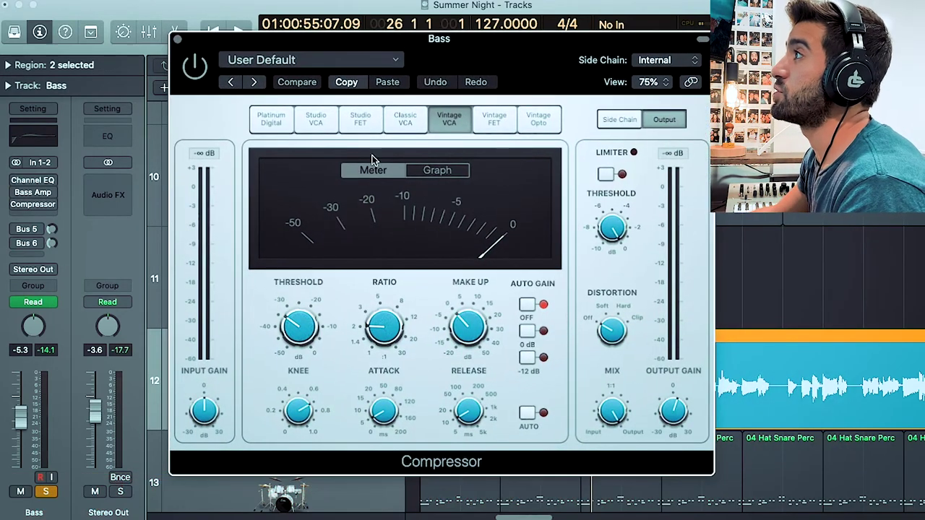
Insert a new stereo Compressor set to Vintage VCA with Auto Gain off, closing the Factory Default window.
left_click(57, 217)
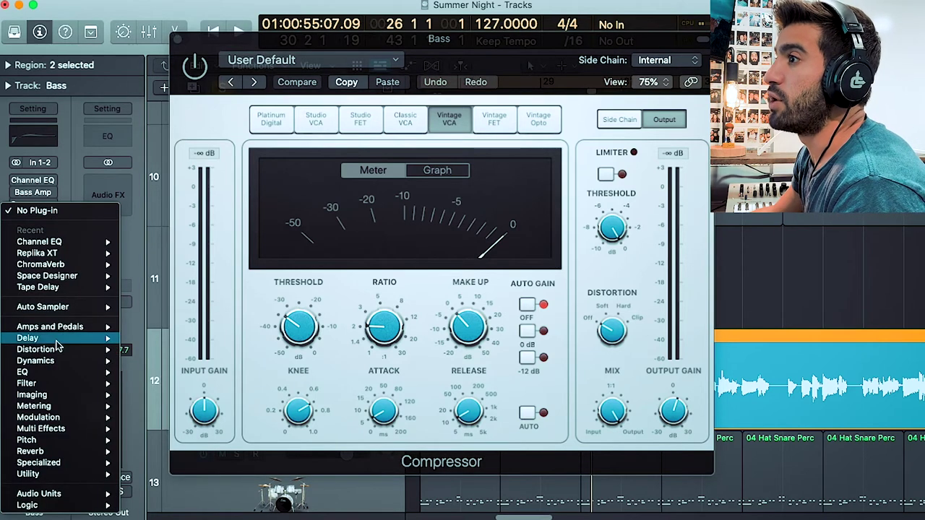
mouse_move(56, 362)
mouse_move(155, 372)
left_click(260, 374)
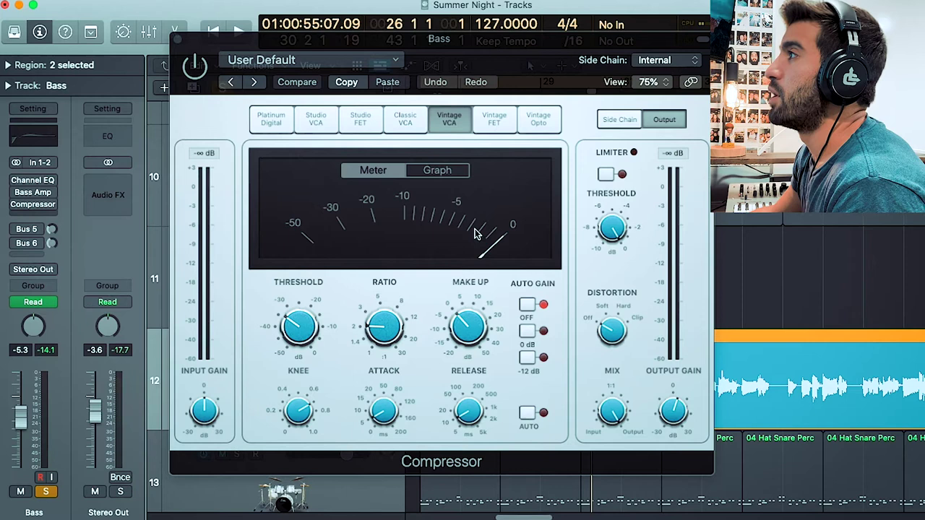
left_click_drag(386, 178, 279, 58)
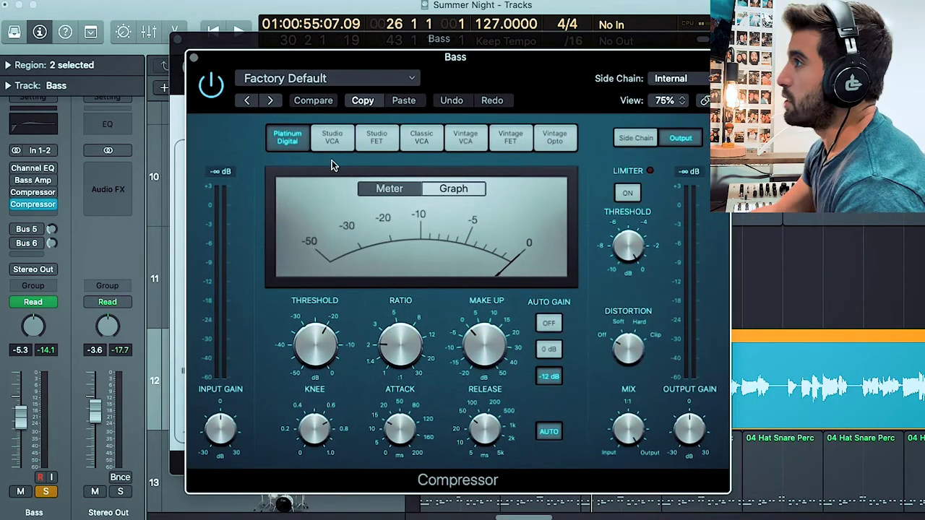
left_click(467, 137)
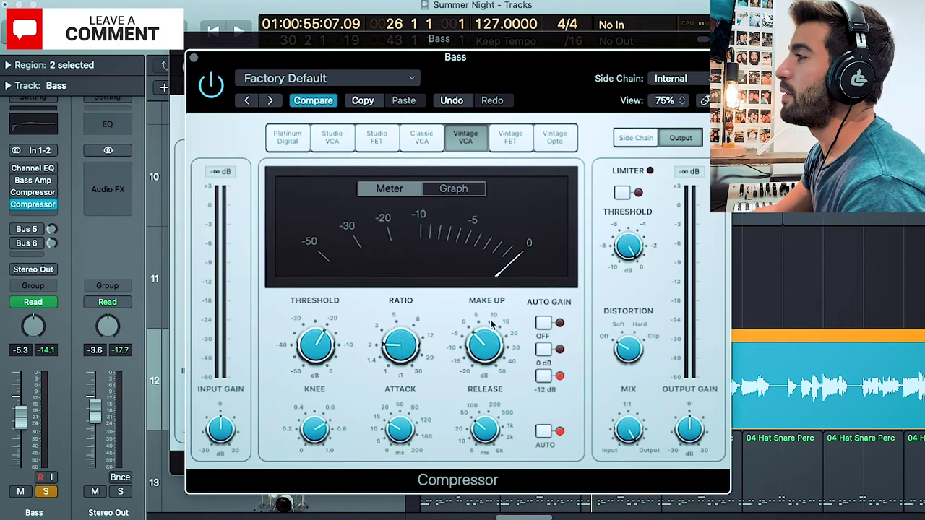
left_click(553, 323)
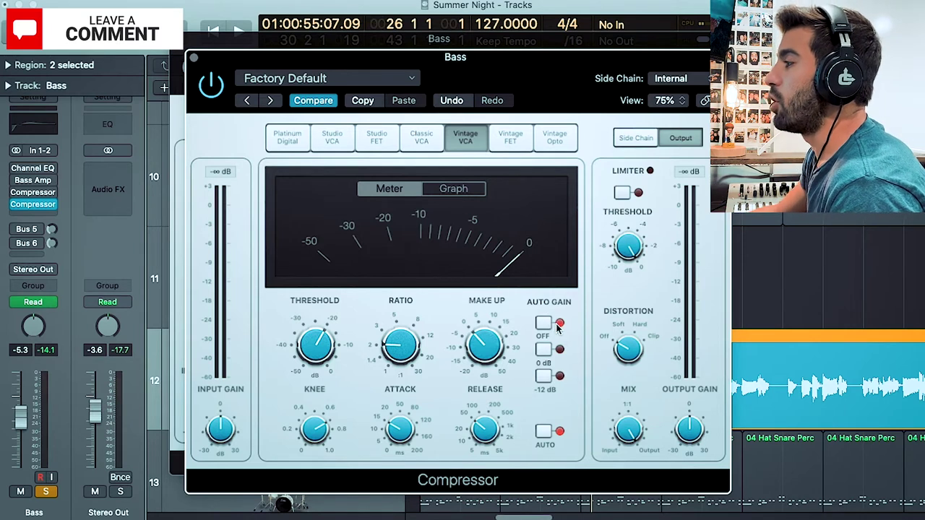
left_click(194, 58)
Shrink the compressor window to 52% and move it aside to reveal the arrangement.
left_click_drag(209, 45, 262, 43)
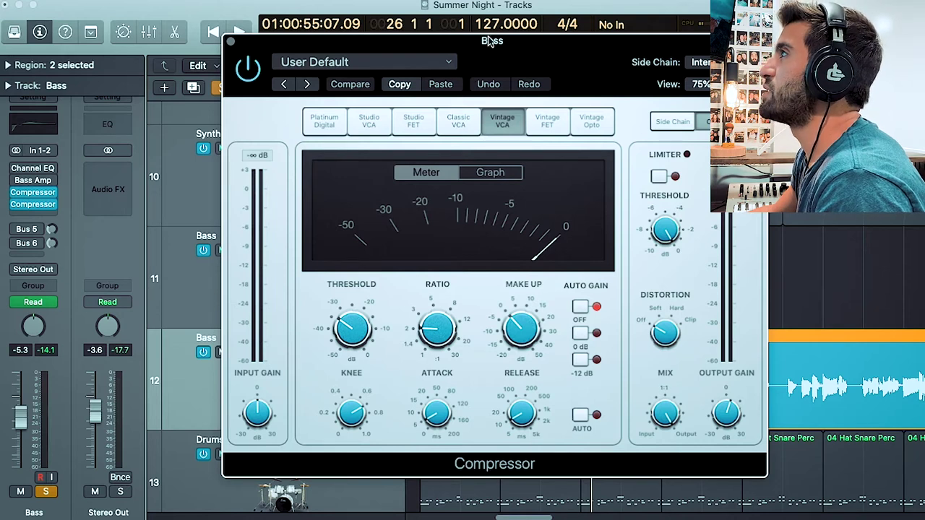
left_click_drag(491, 42, 276, 5)
left_click_drag(549, 435, 382, 329)
left_click_drag(282, 14, 304, 137)
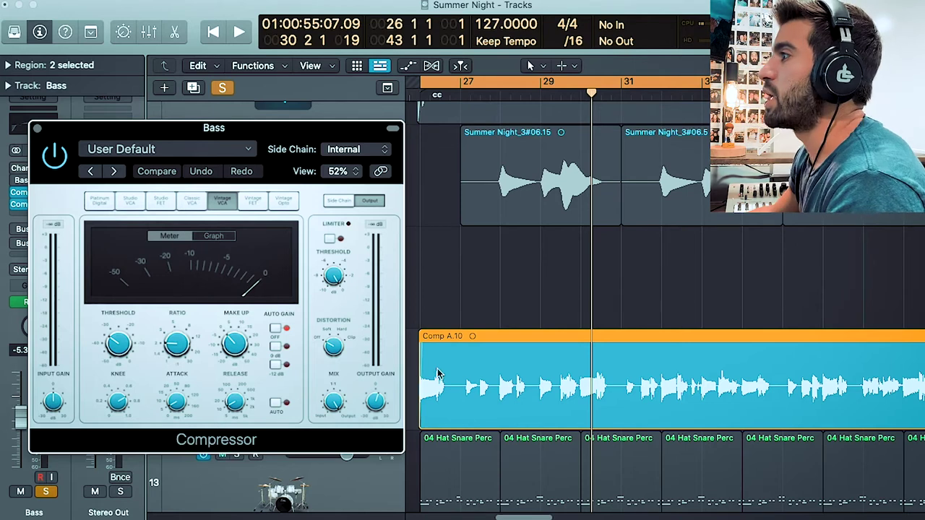
Play the bass from the region start, then stop it.
key("shift+space")
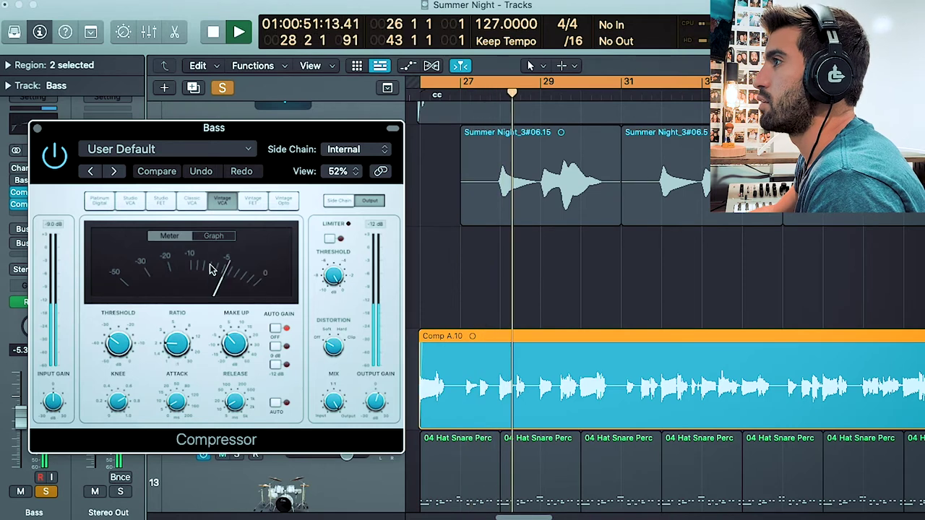
key("space")
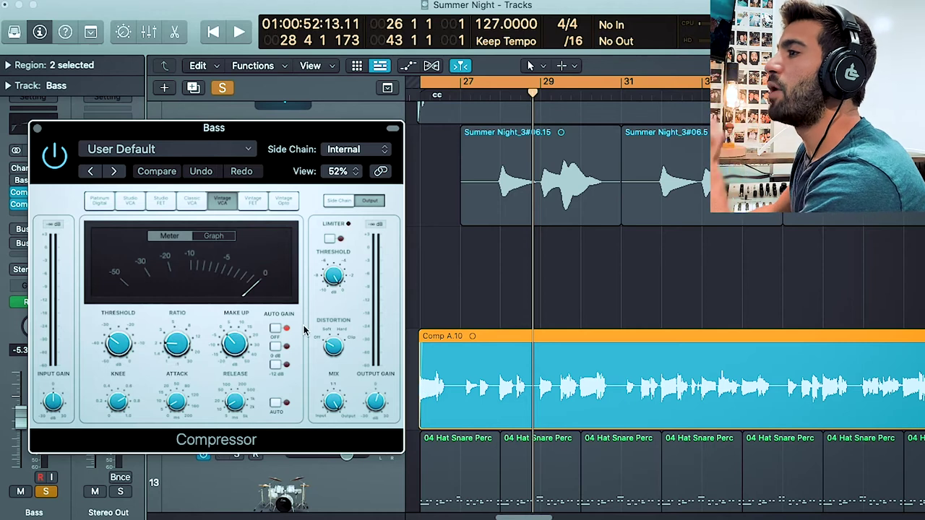
mouse_move(105, 350)
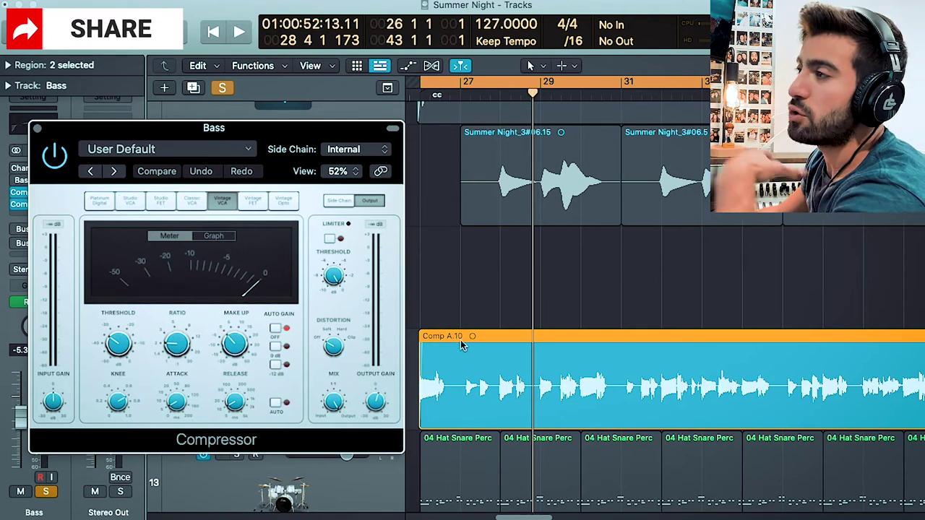
mouse_move(378, 399)
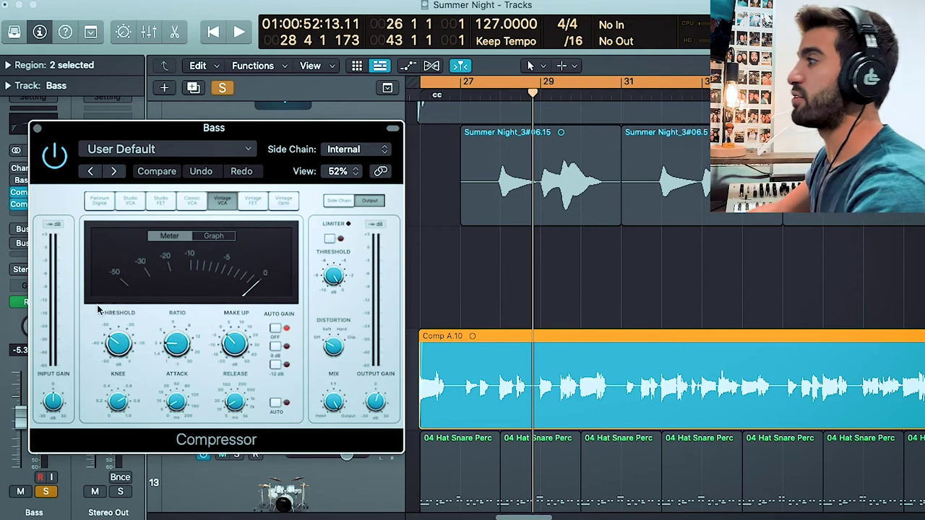
Turn the compressor threshold up to 0.0 dB and listen to the bass passage.
left_click_drag(119, 345, 123, 273)
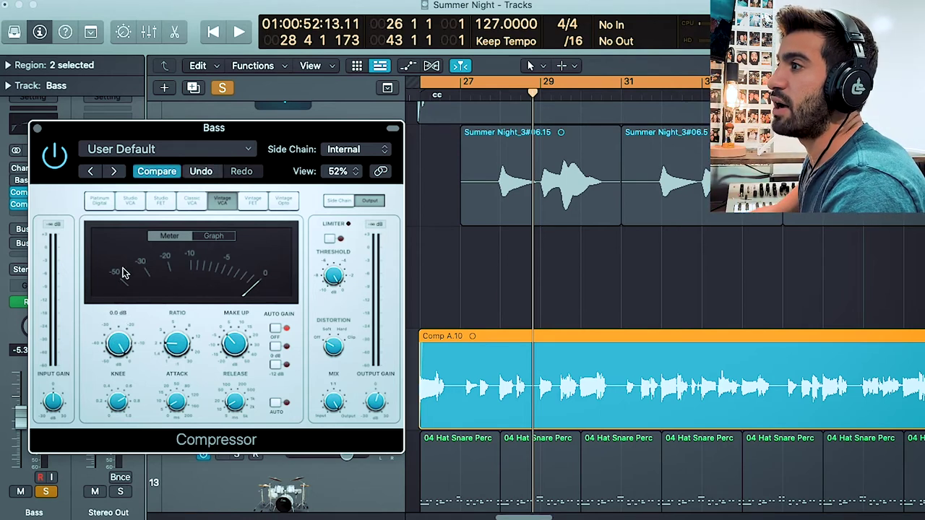
key("space")
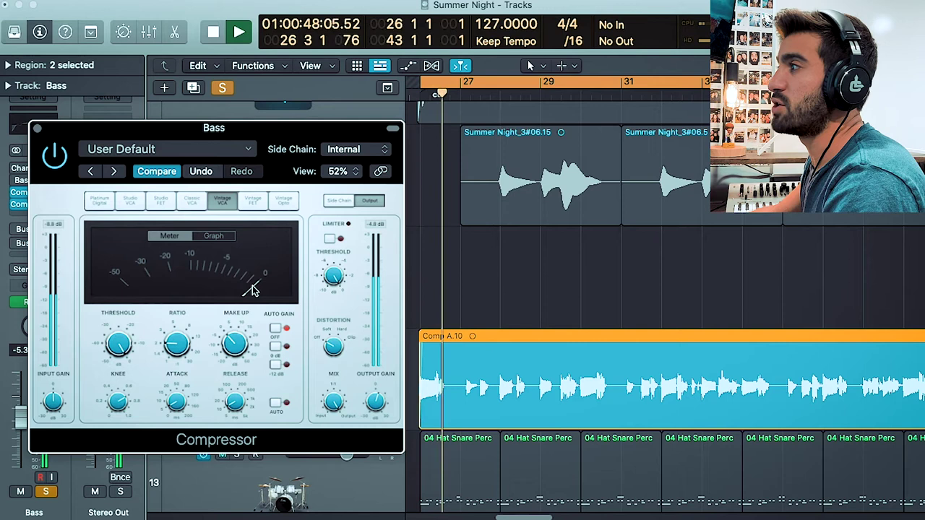
key("space")
Compare the bass with the compressor bypassed and re-enabled across repeated playbacks from bar 26.
left_click(49, 158)
key("space")
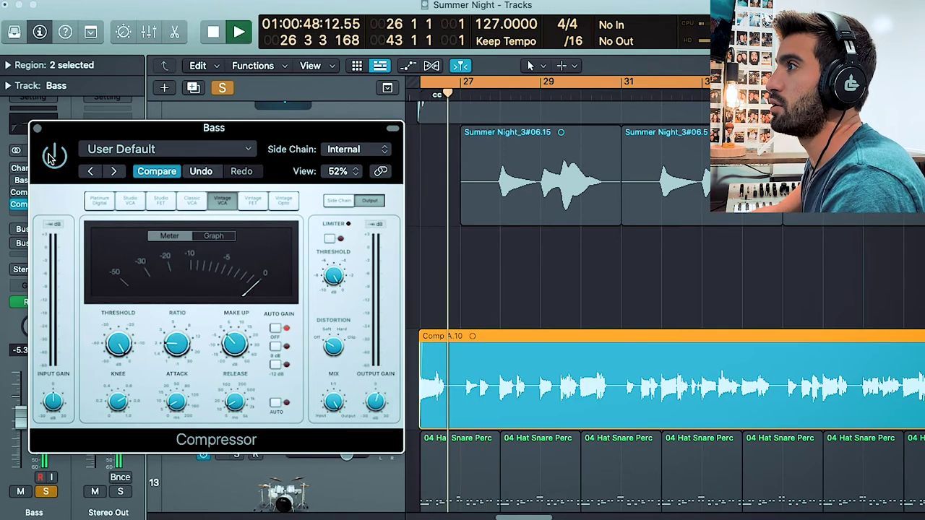
key("space")
left_click(52, 156)
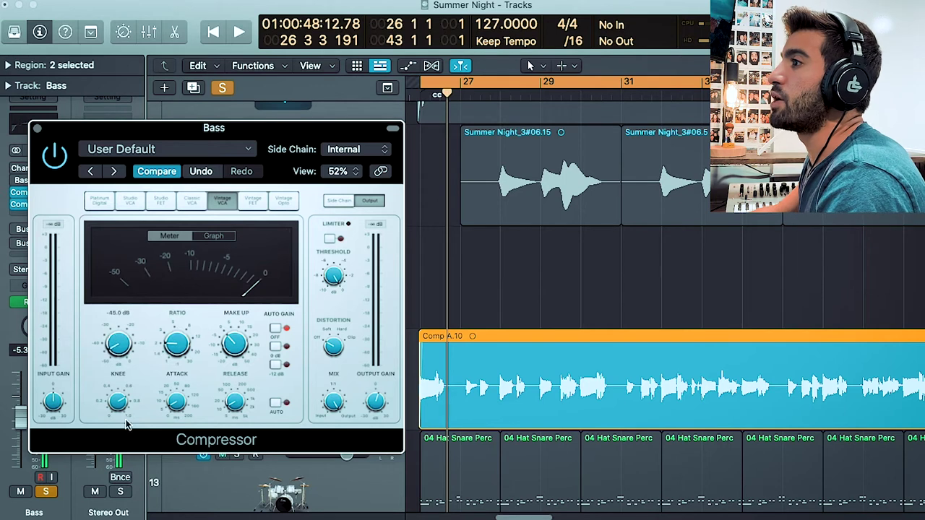
key("space")
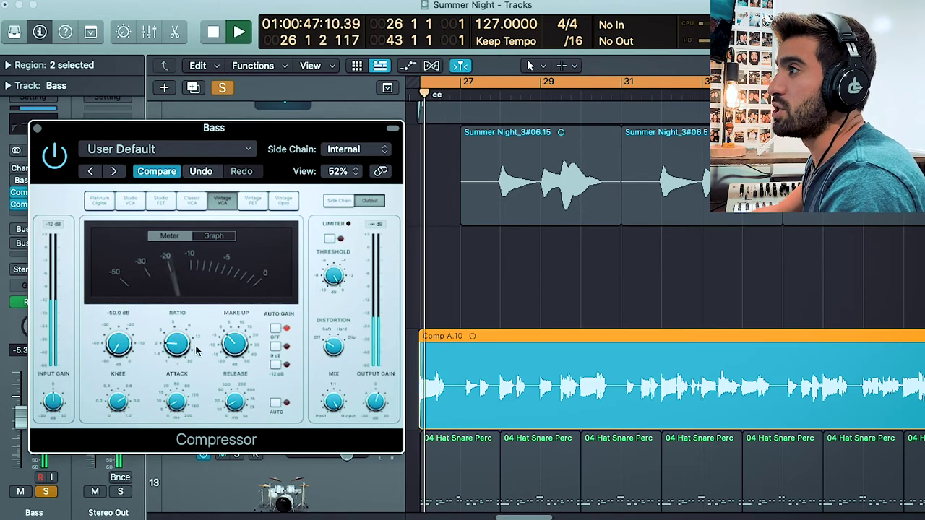
key("space")
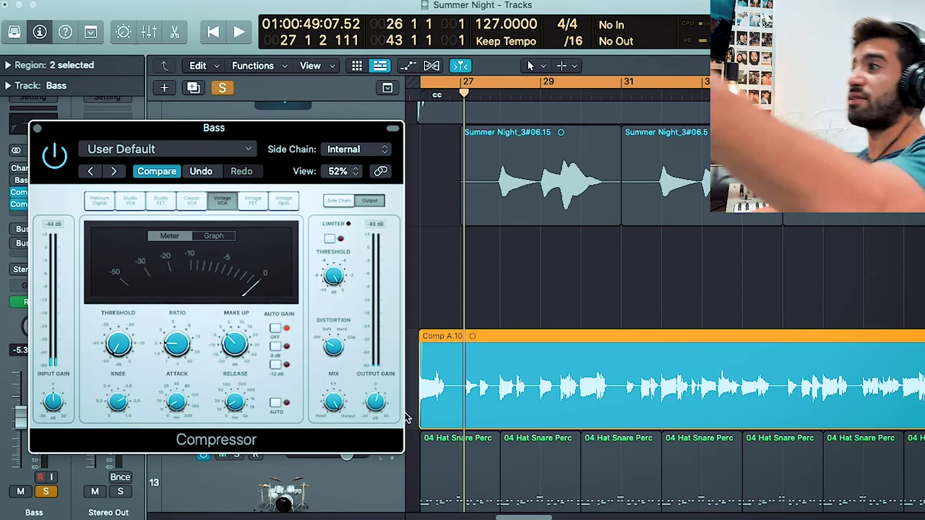
key("space")
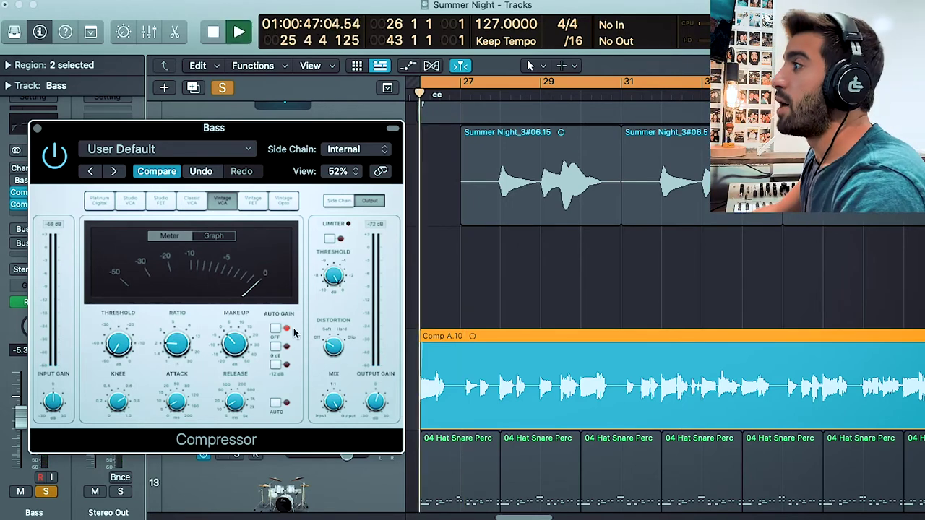
key("space")
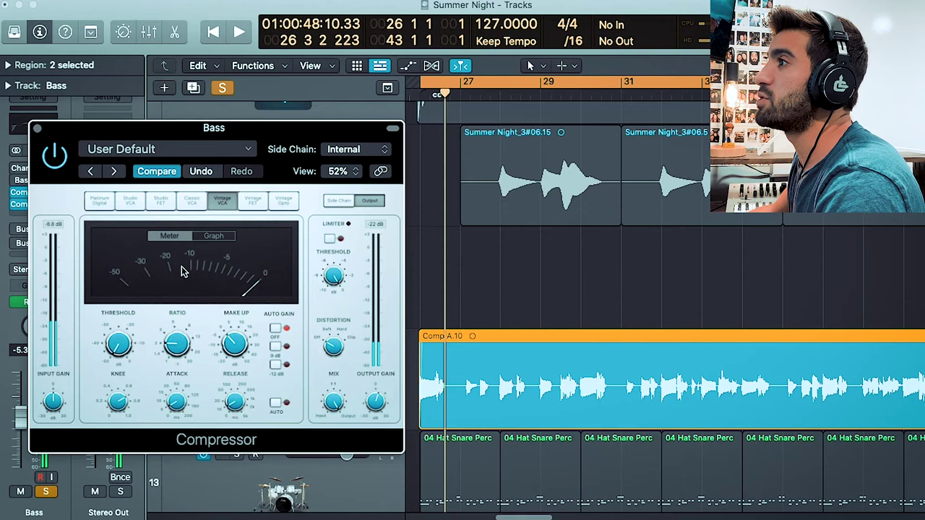
key("space")
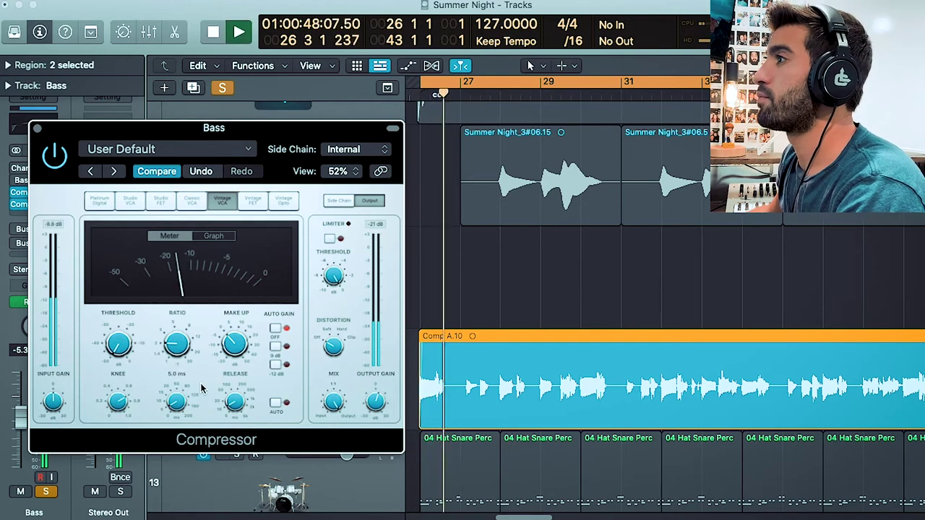
key("space")
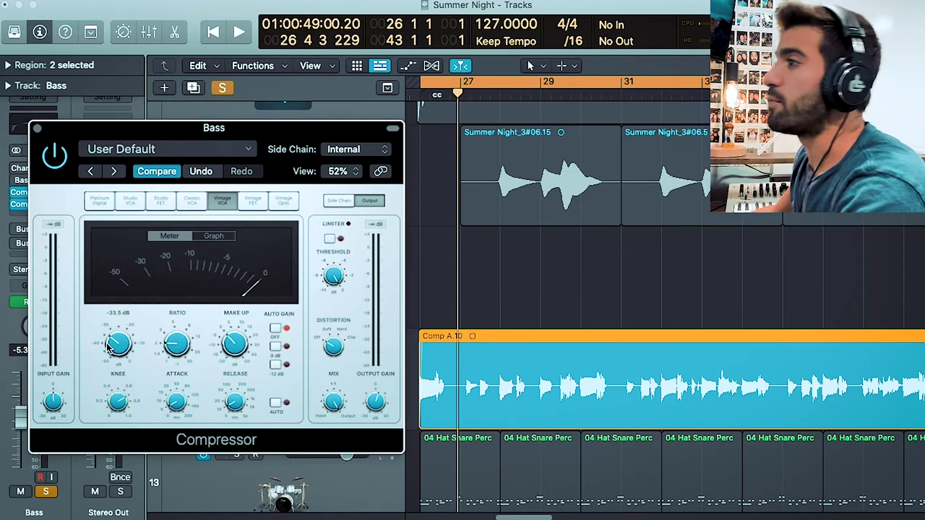
Lower the threshold to about -33.6 dB and play back to hear it.
mouse_move(108, 347)
left_mouse_down()
mouse_move(114, 337)
mouse_move(116, 357)
left_mouse_up()
key("space")
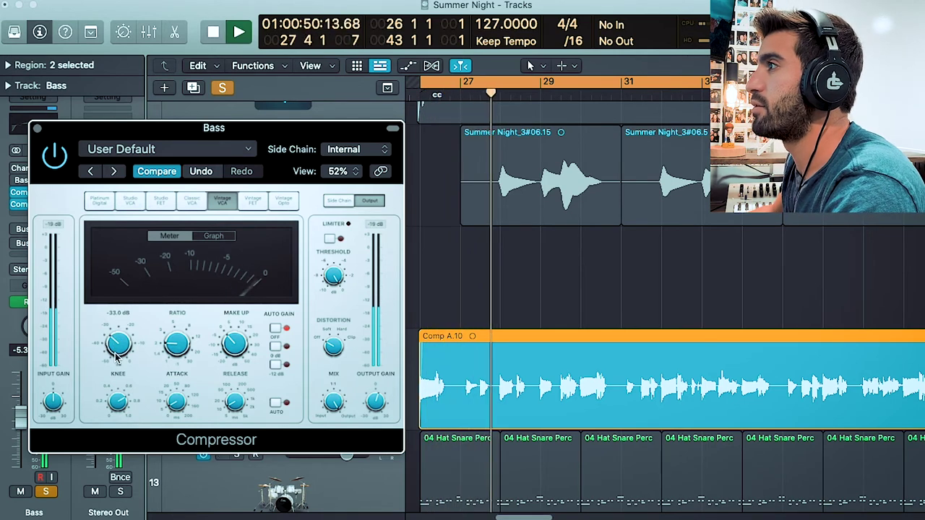
key("space")
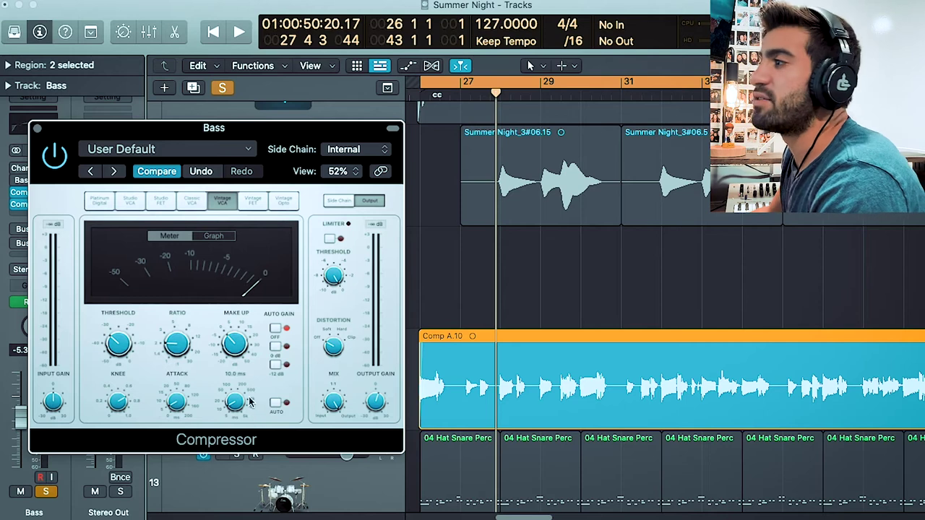
Enlarge the compressor window to 61% and reposition it.
left_click_drag(302, 138, 413, 135)
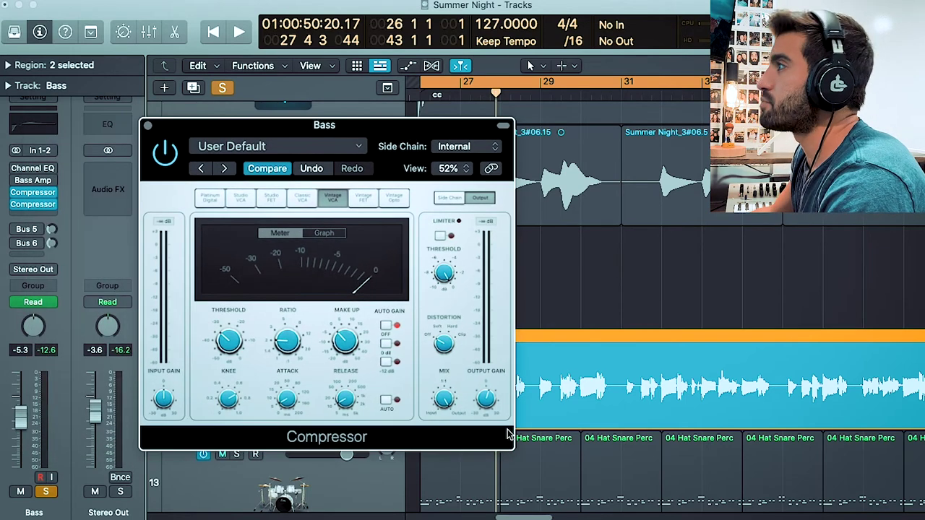
left_click_drag(530, 464, 600, 511)
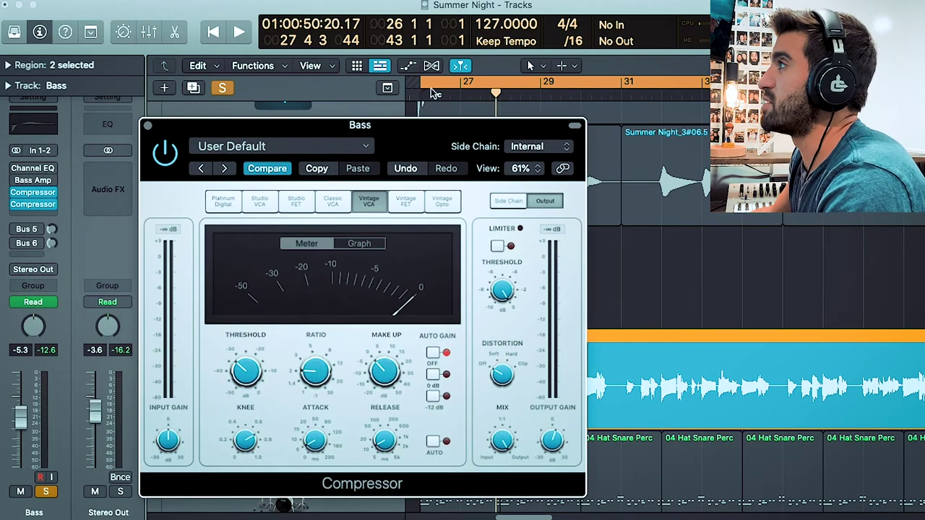
left_click_drag(423, 144, 427, 97)
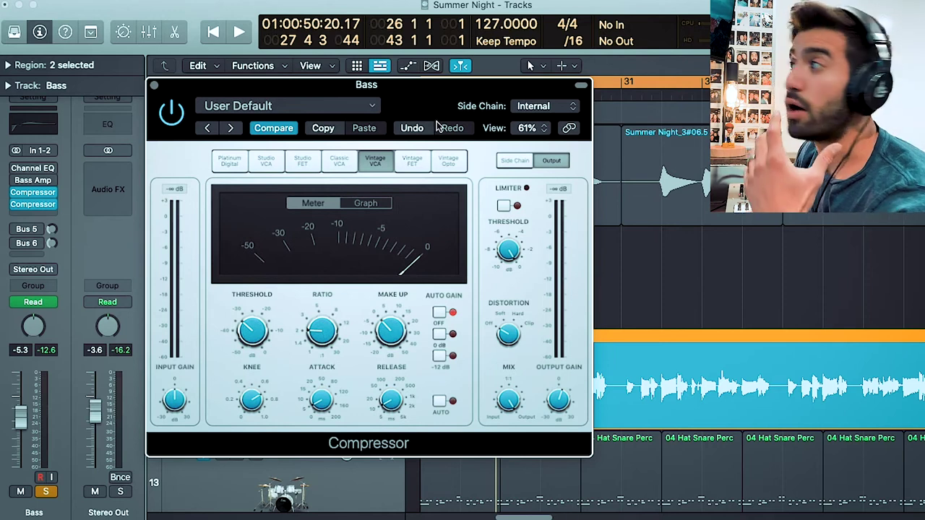
Shorten the compressor attack from 7.0 ms to 5.0 ms and move the window aside.
mouse_move(320, 403)
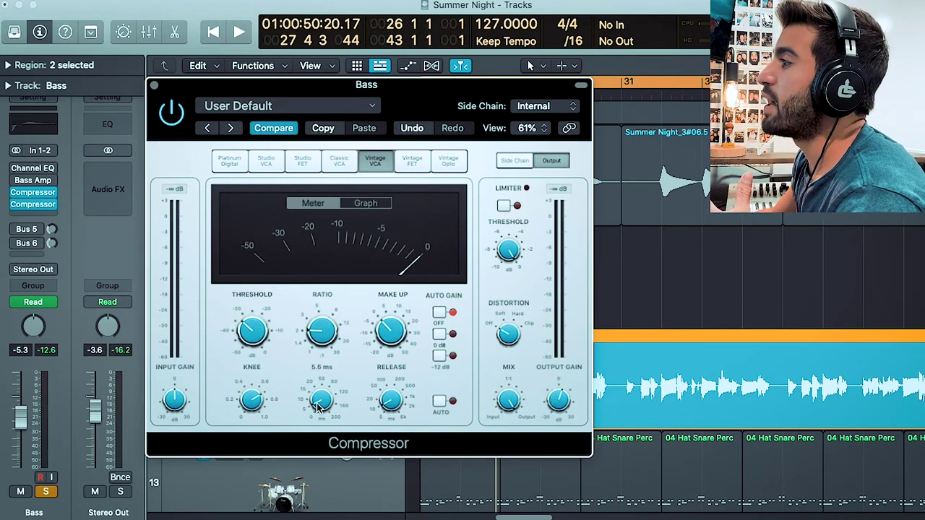
left_click_drag(316, 407, 323, 410)
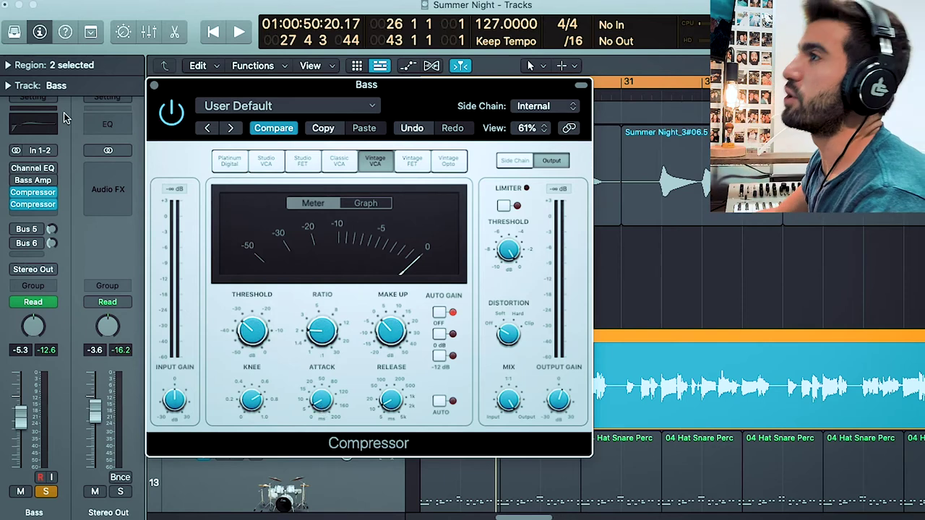
left_click(32, 204)
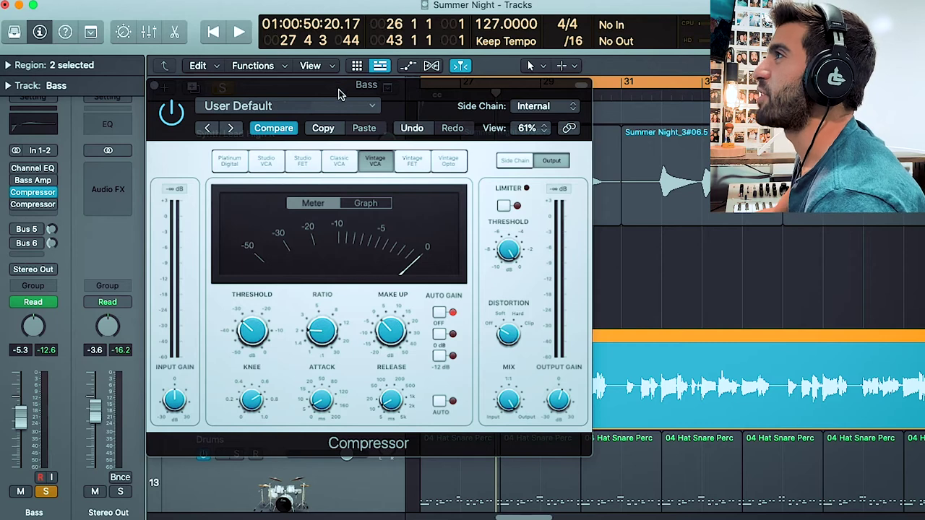
left_click_drag(339, 92, 280, 62)
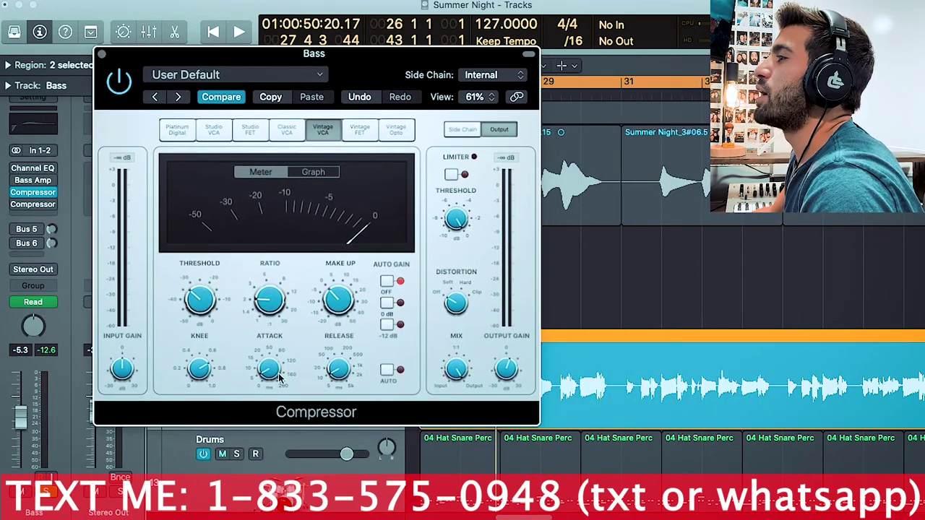
Raise the compressor attack to 116 ms and the release to about 100 ms.
mouse_move(271, 373)
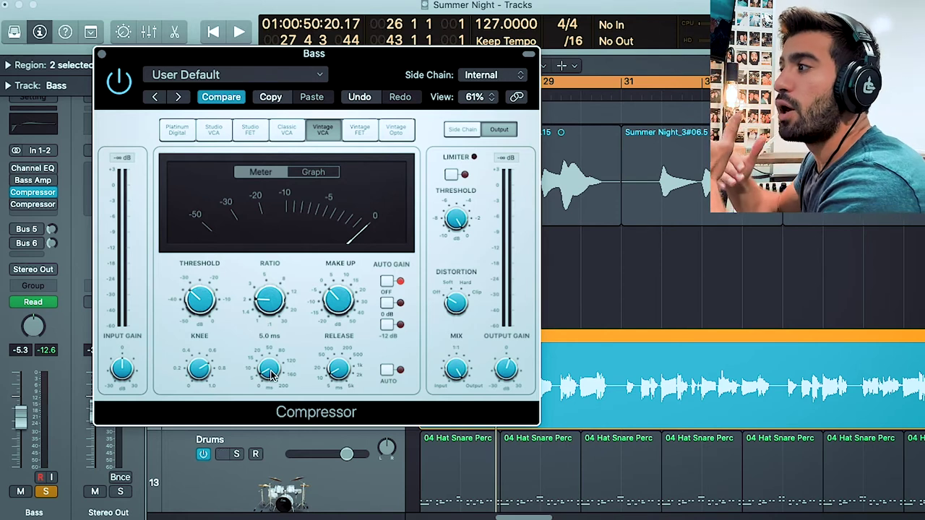
left_click_drag(272, 374, 273, 323)
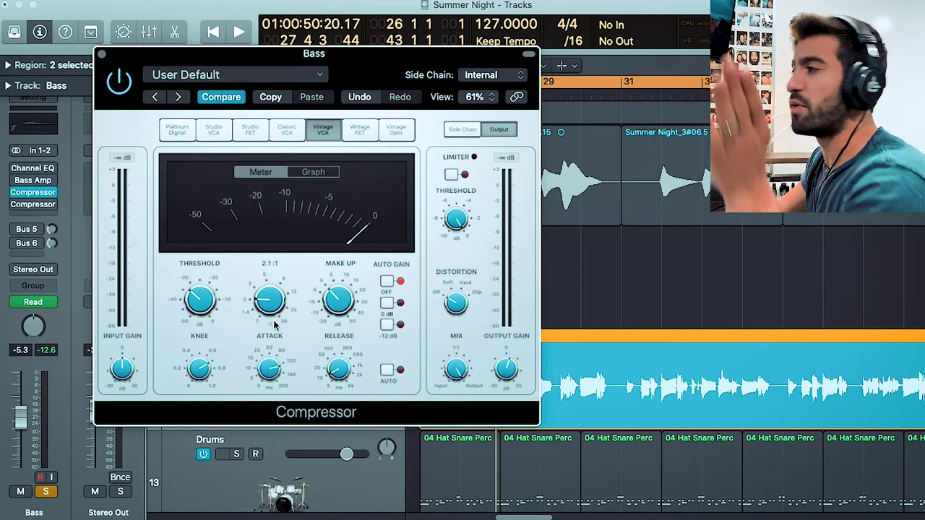
mouse_move(201, 301)
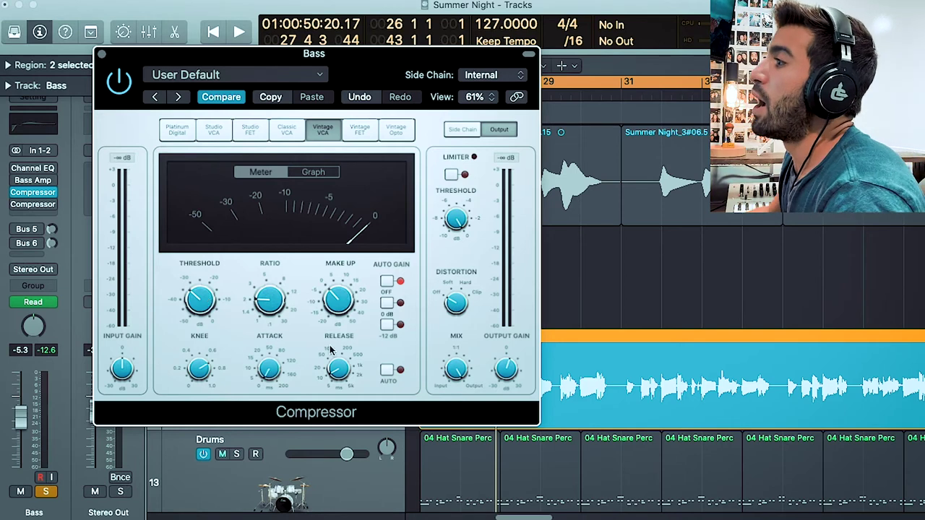
mouse_move(340, 363)
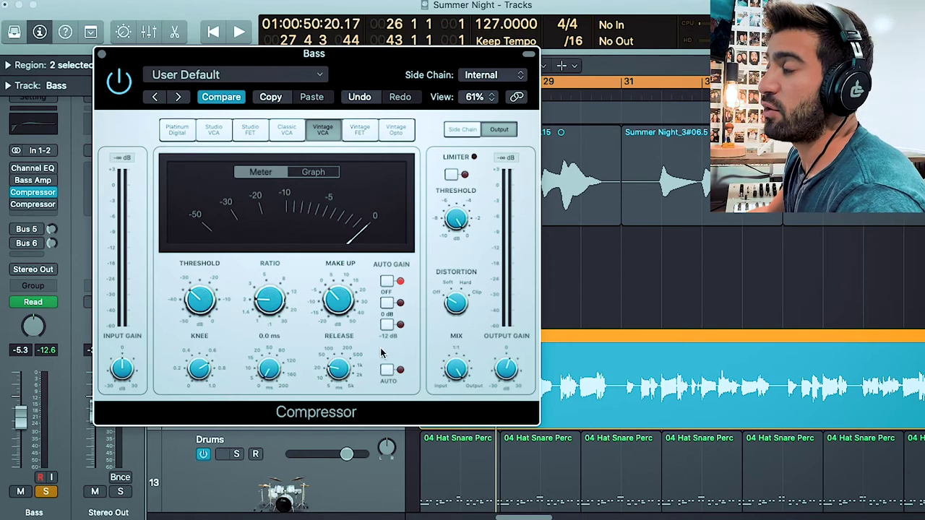
left_click_drag(334, 376, 334, 350)
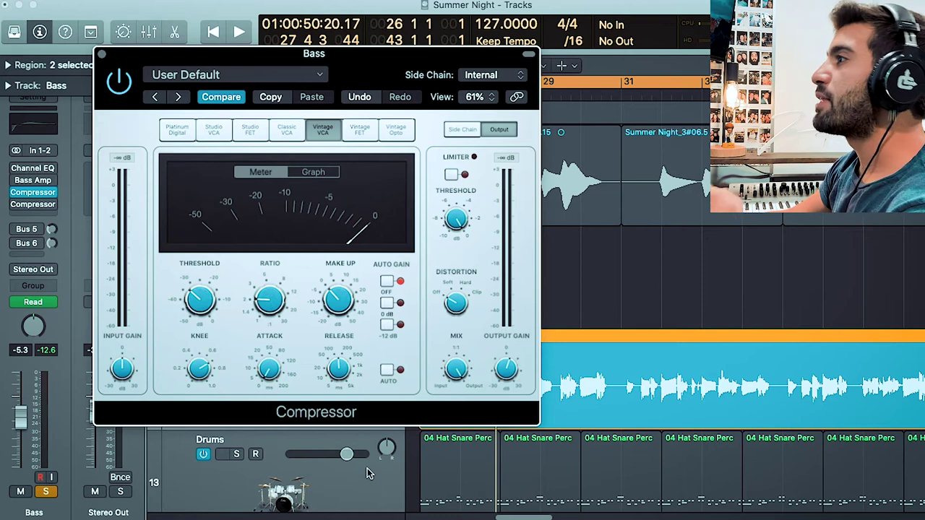
Bypass and re-enable the bass compressor to compare, then move its window right to reveal tracks.
mouse_move(345, 389)
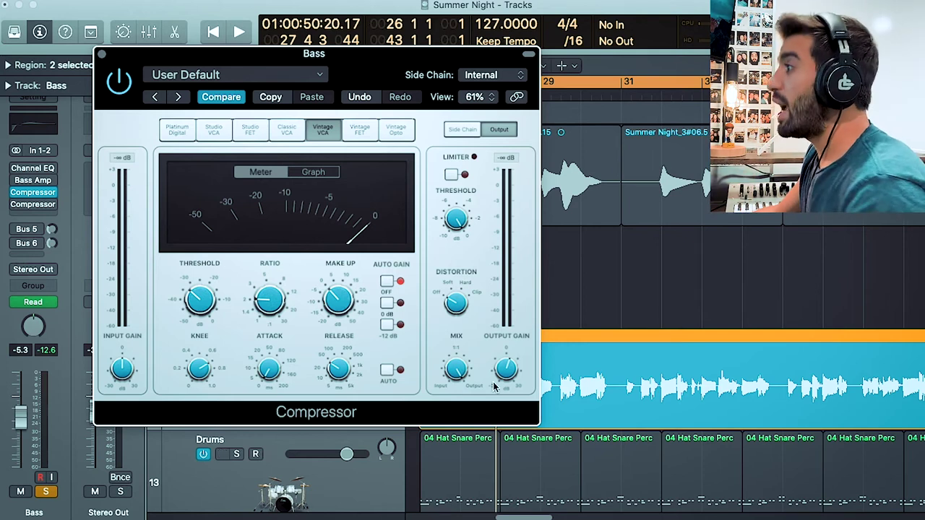
mouse_move(463, 385)
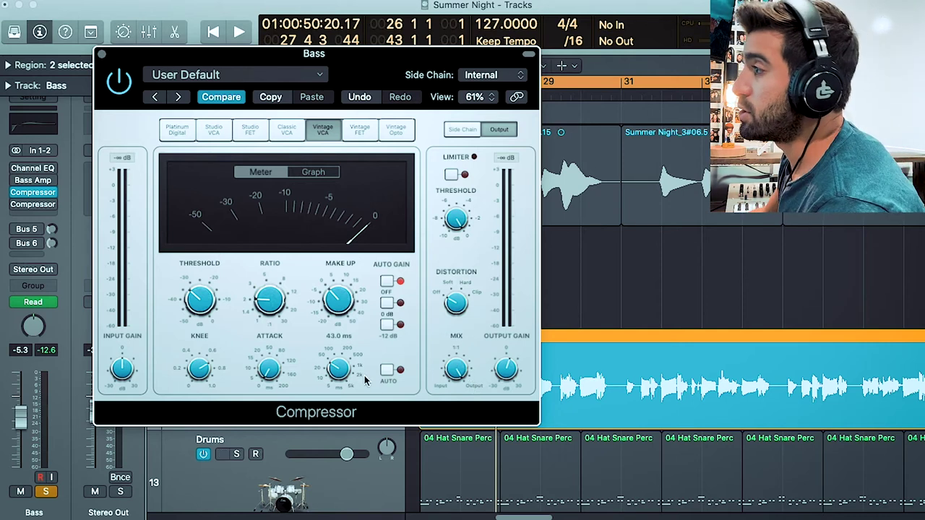
left_click(112, 79)
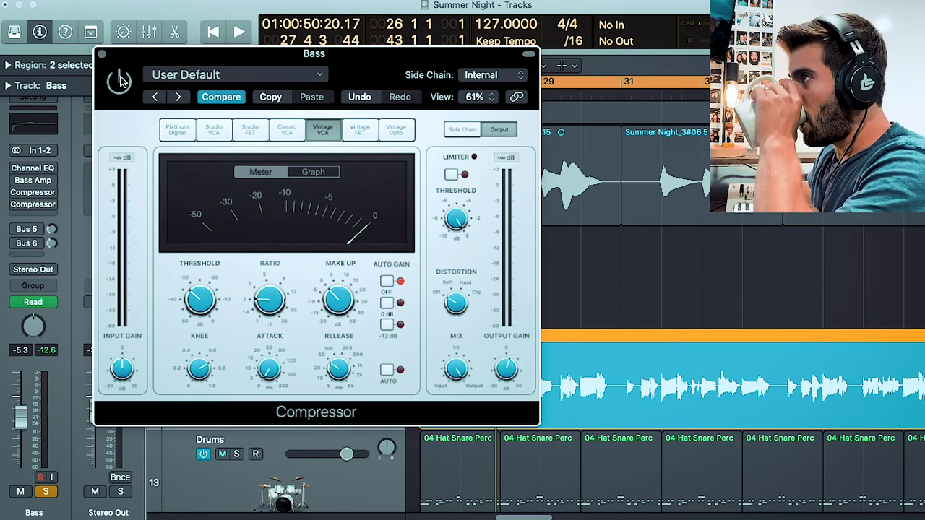
left_click(120, 80)
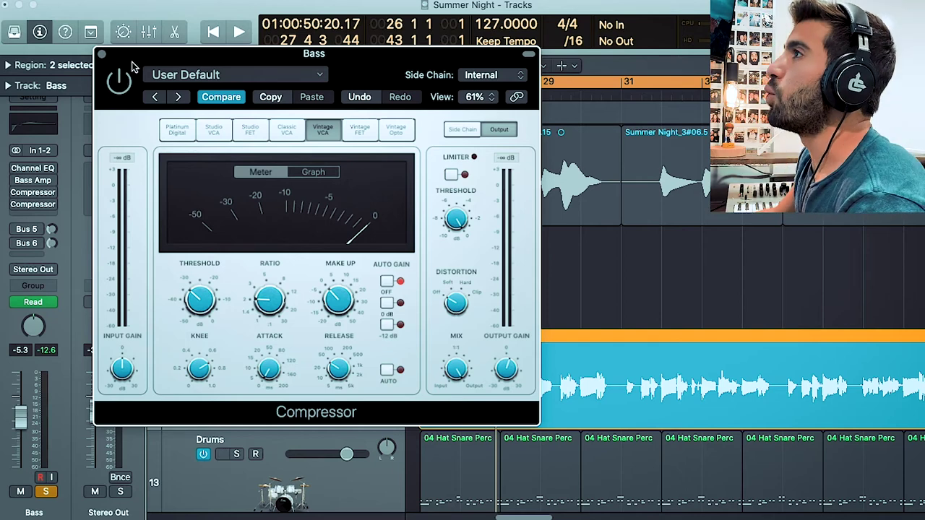
left_click_drag(131, 66, 287, 73)
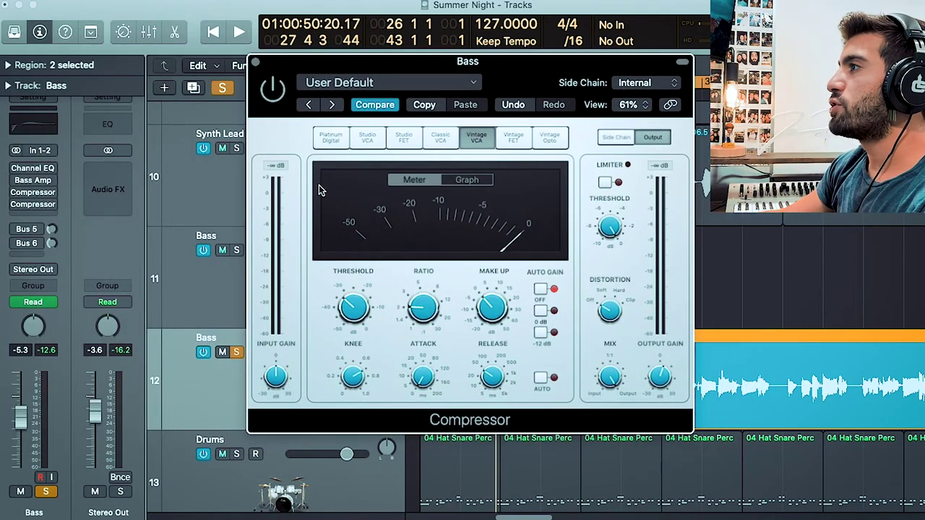
Play the bass with compression on, replay with it bypassed, then move the window aside.
key("space")
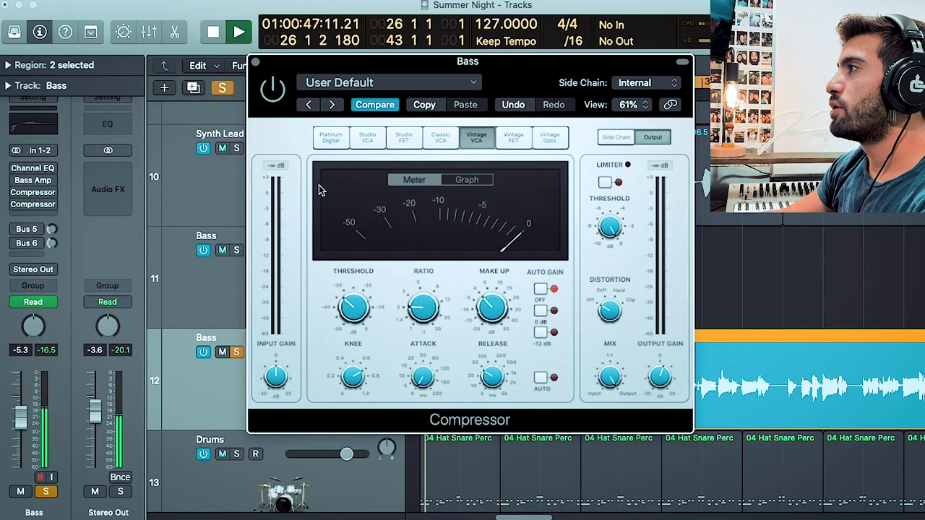
left_click(273, 87)
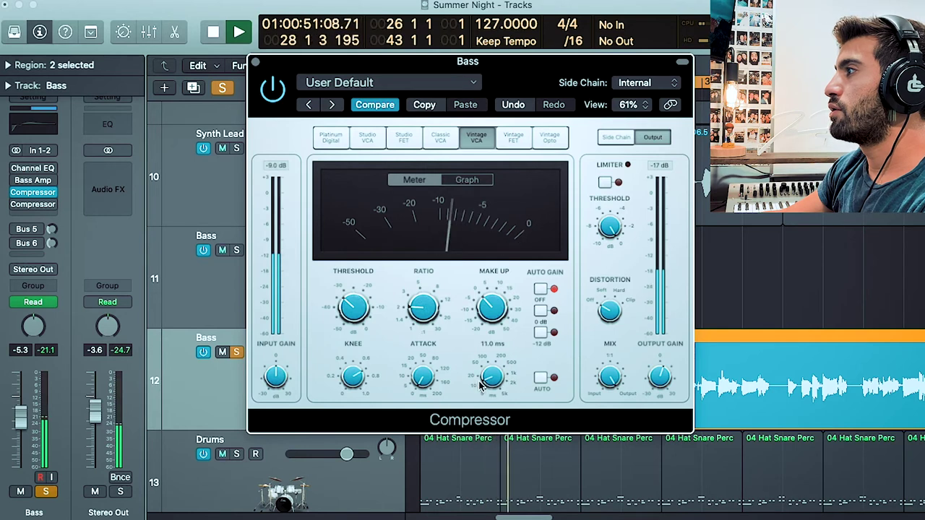
key("space")
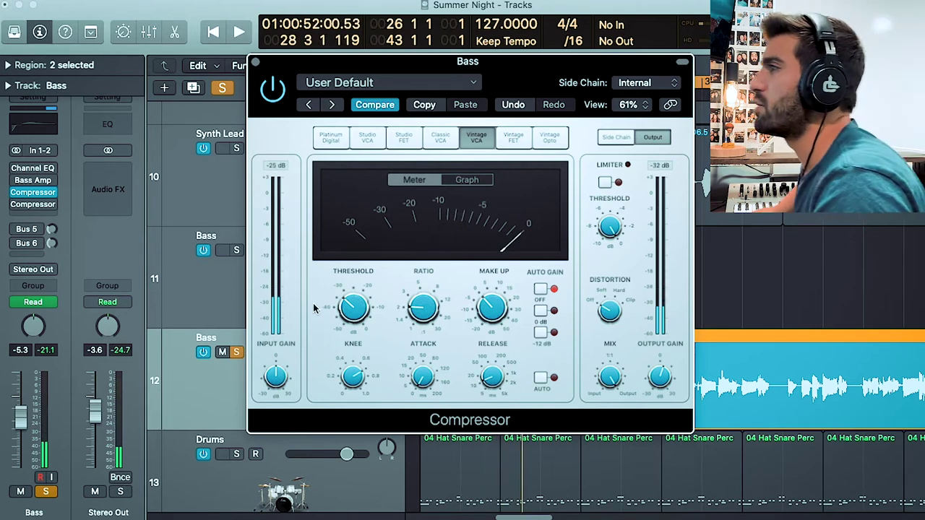
key("space")
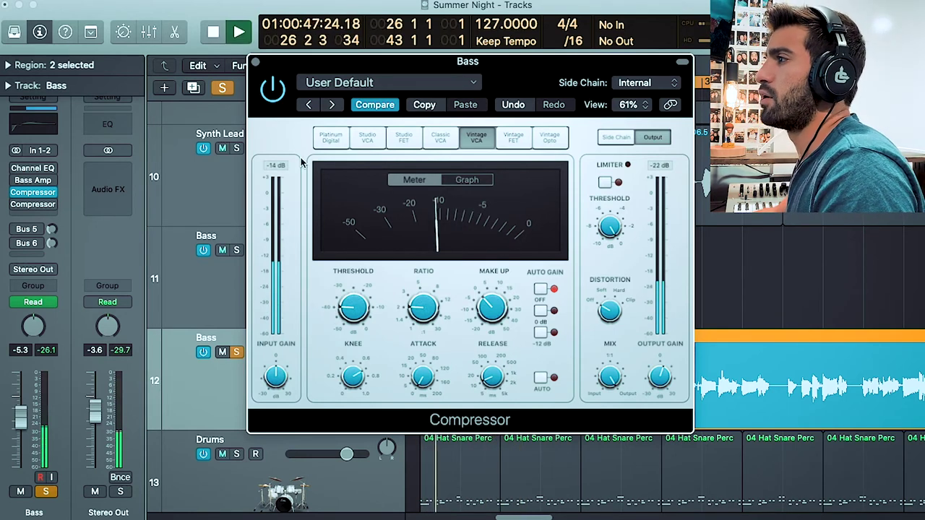
left_click(274, 91)
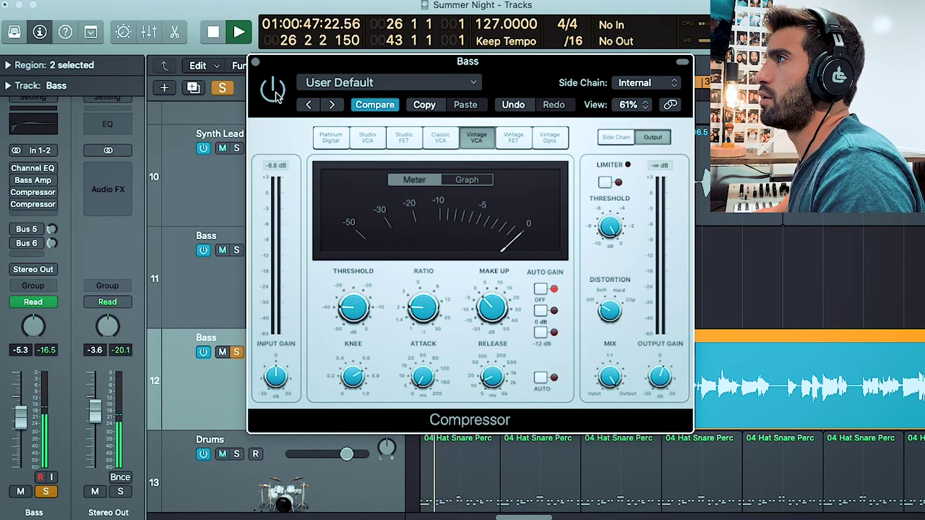
key("space")
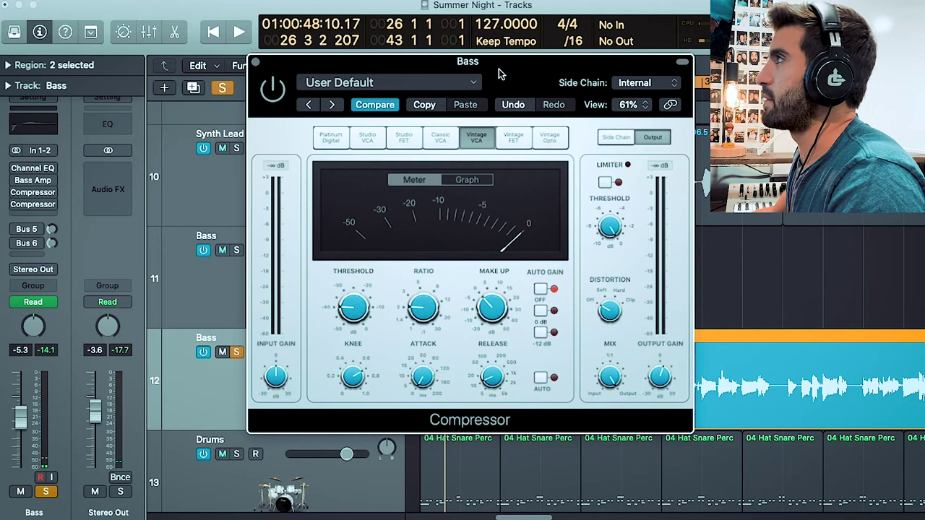
left_click_drag(500, 73, 743, 65)
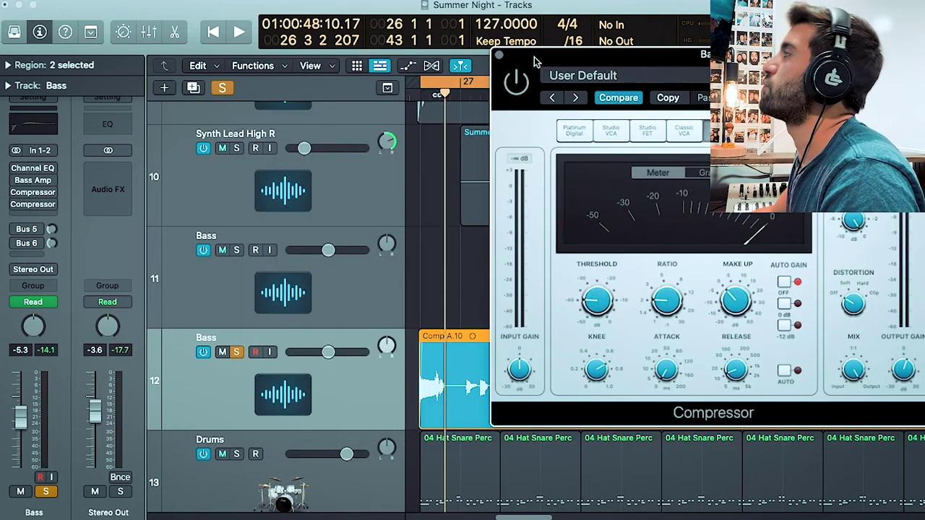
During playback, switch the bass compressor back on and raise its threshold to -30.5 dB.
left_click_drag(510, 67, 181, 46)
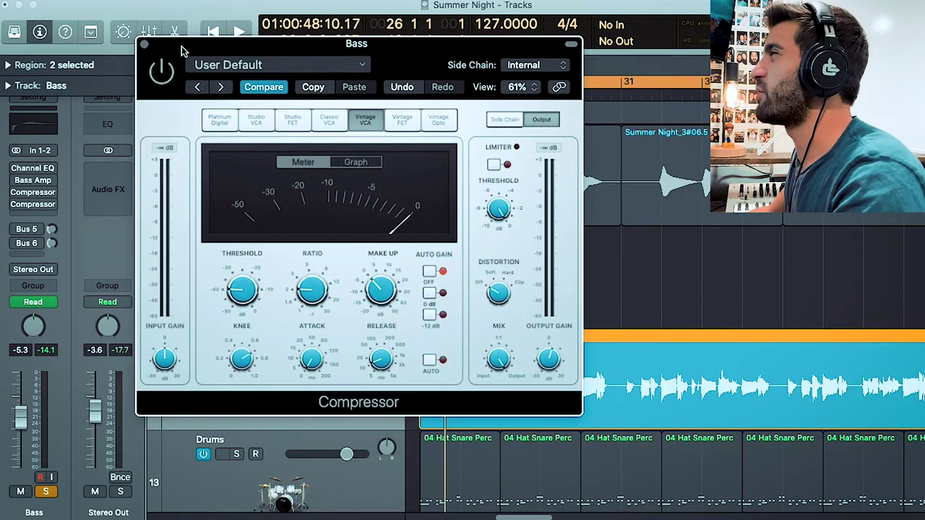
key("space")
left_click(161, 74)
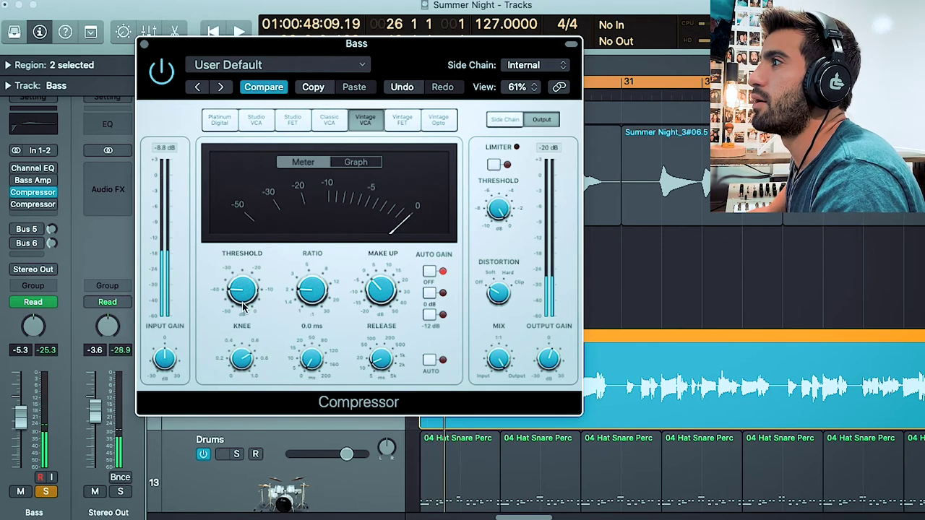
left_click_drag(242, 290, 244, 287)
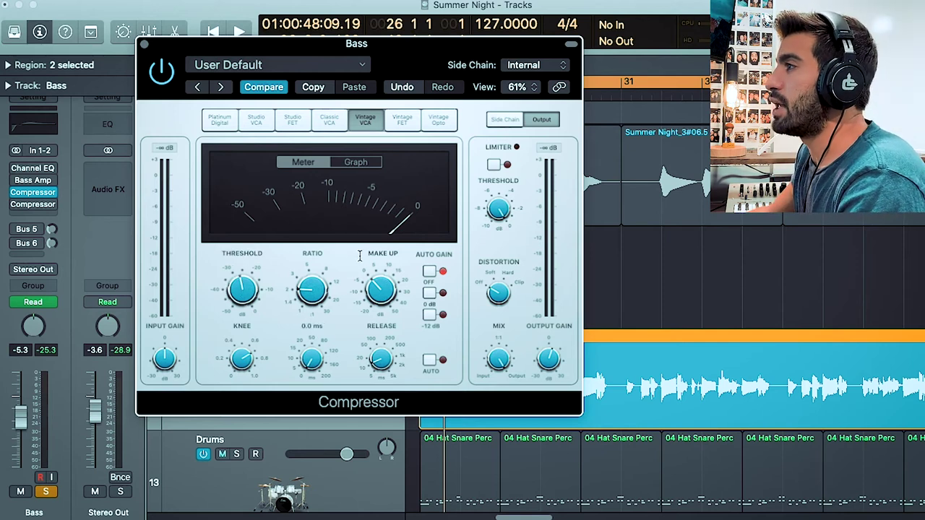
Toggle the bass compressor's bypass on and off repeatedly to A/B the compression, leaving it bypassed.
left_click(161, 78)
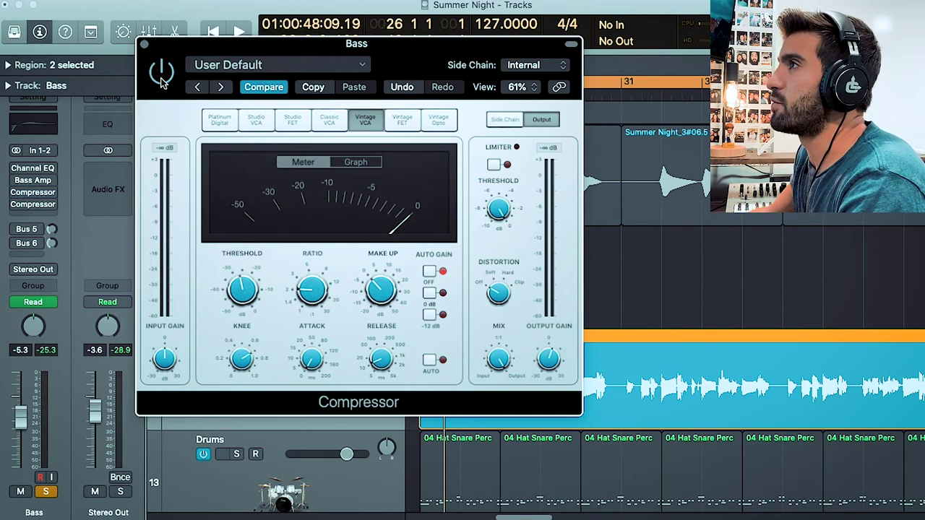
left_click(161, 78)
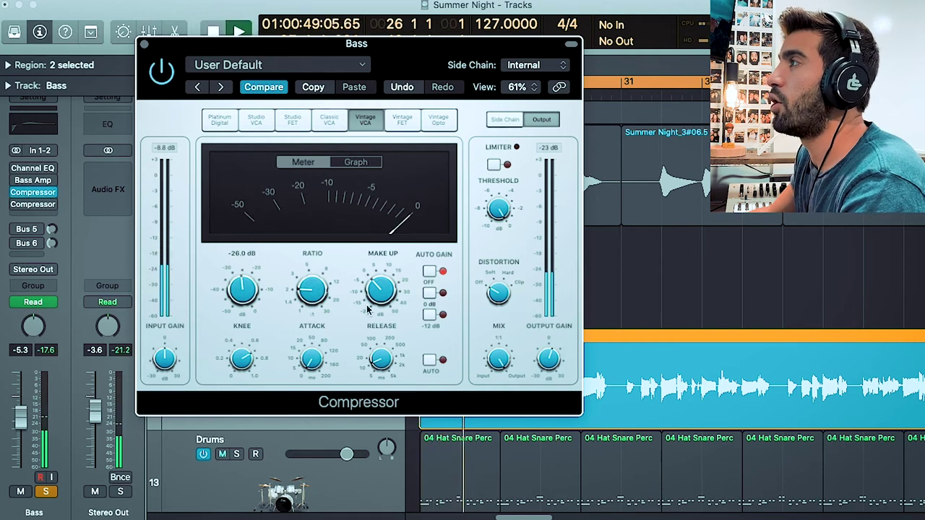
left_click(163, 70)
left_click(162, 70)
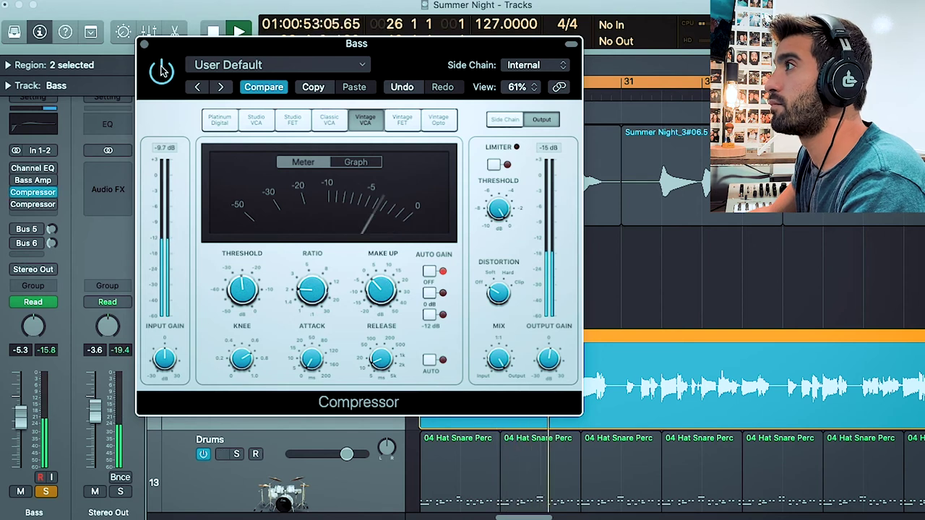
left_click(163, 70)
Replay the section with the compressor back on and its attack nudged to about 4.0 ms.
key("space")
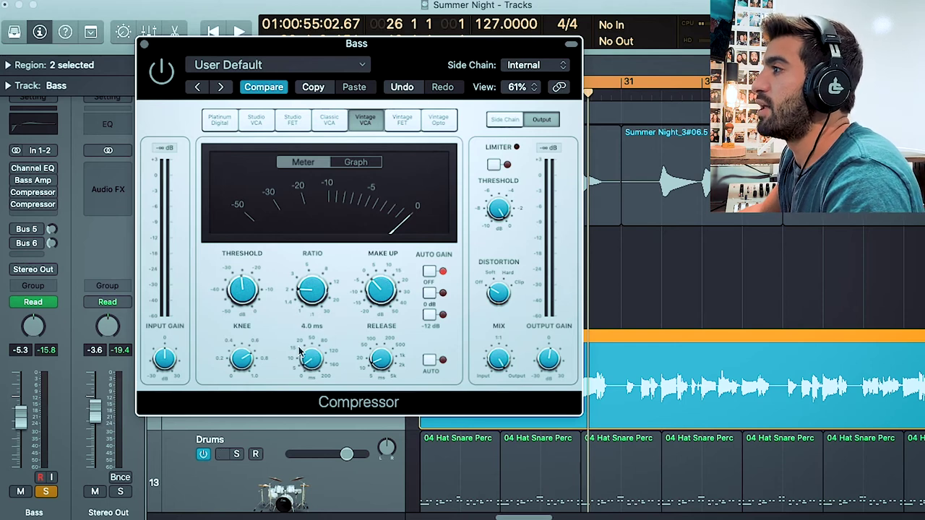
key("space")
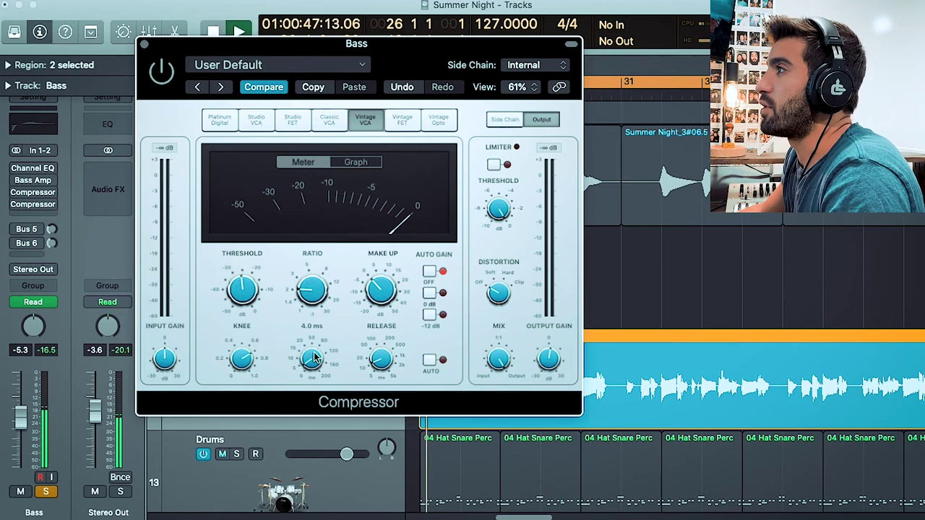
left_click(164, 75)
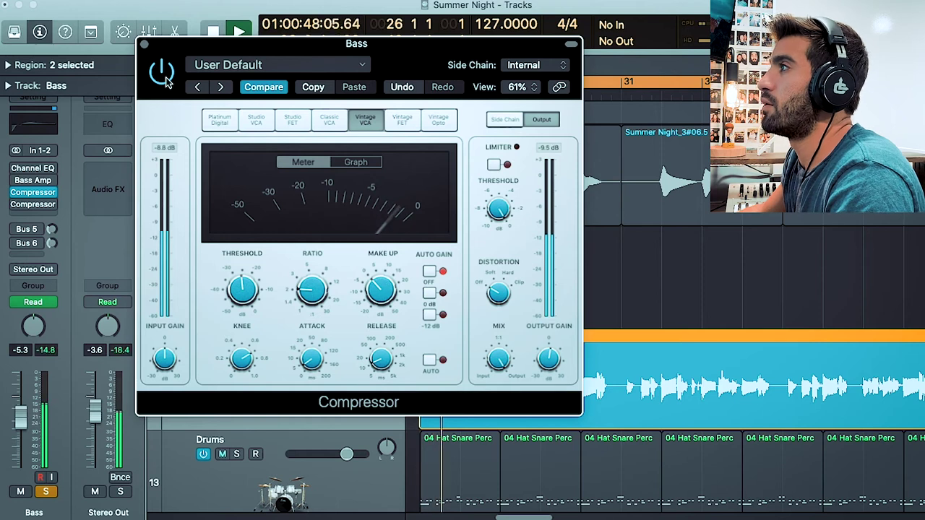
left_click_drag(322, 359, 314, 362)
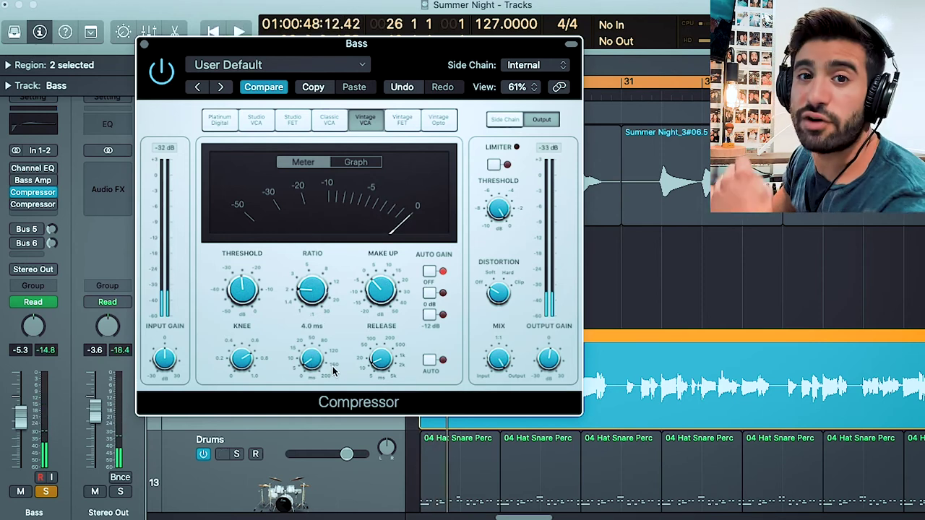